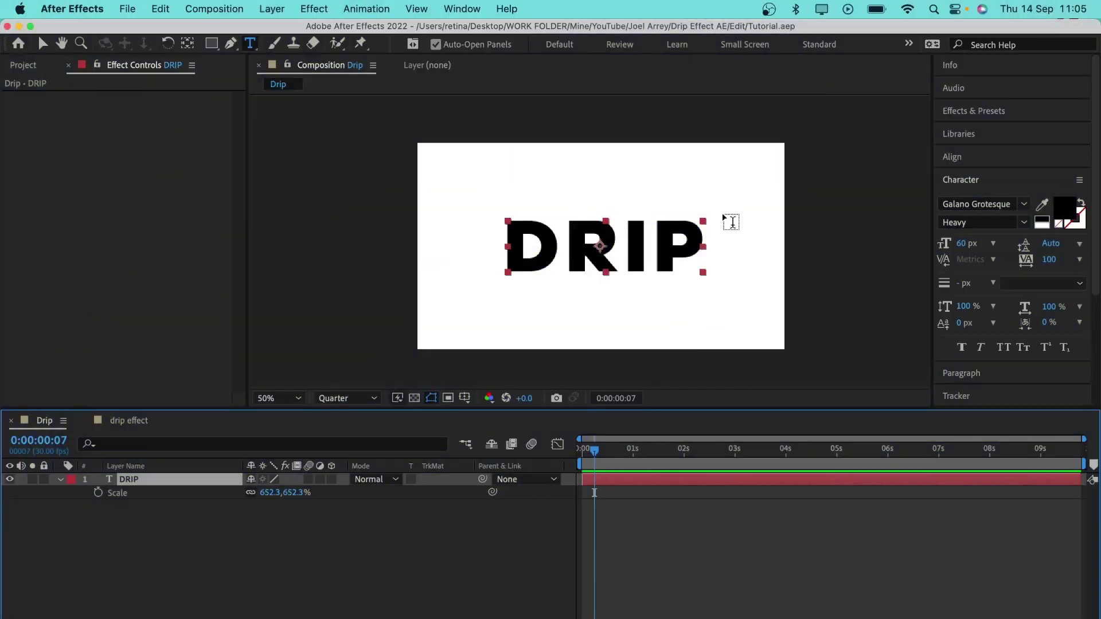
Find 'cc smear' in Effects & Presets and apply CC Smear to the DRIP text layer.
{"action": "left_click", "coordinate": [953, 112]}
{"action": "left_click", "coordinate": [976, 132]}
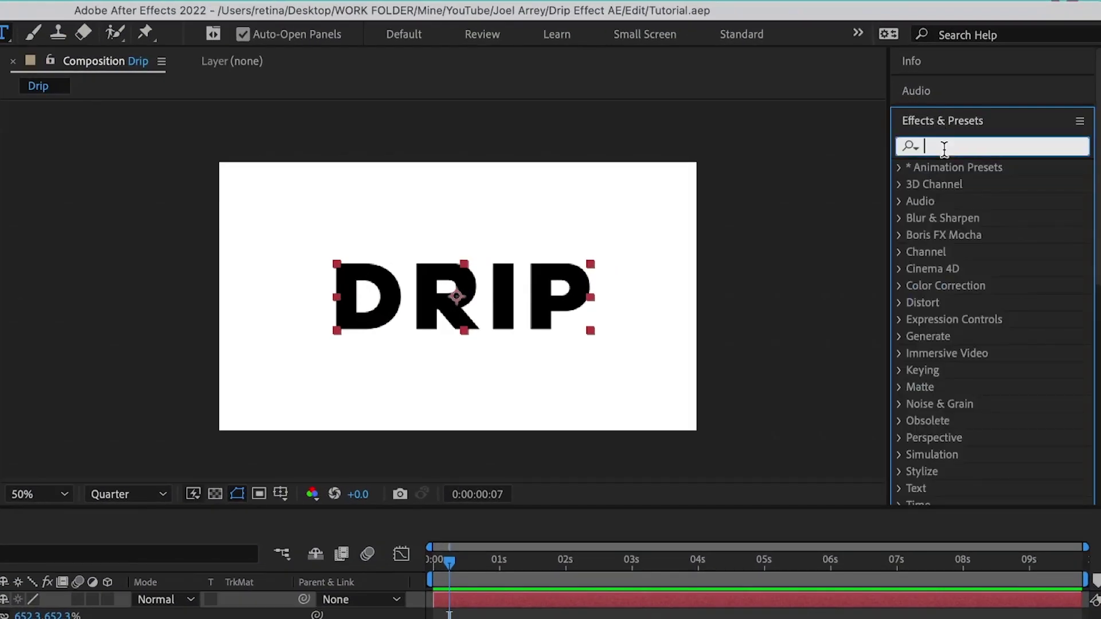
{"action": "type", "text": "cc smear"}
{"action": "left_click", "coordinate": [975, 184]}
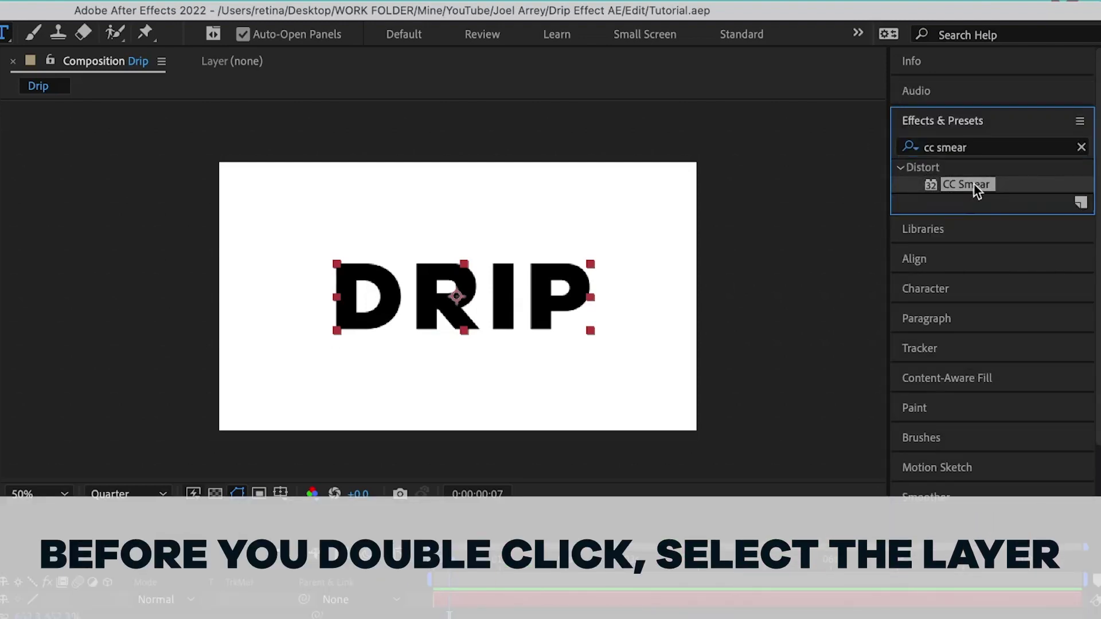
{"action": "double_click", "coordinate": [969, 185]}
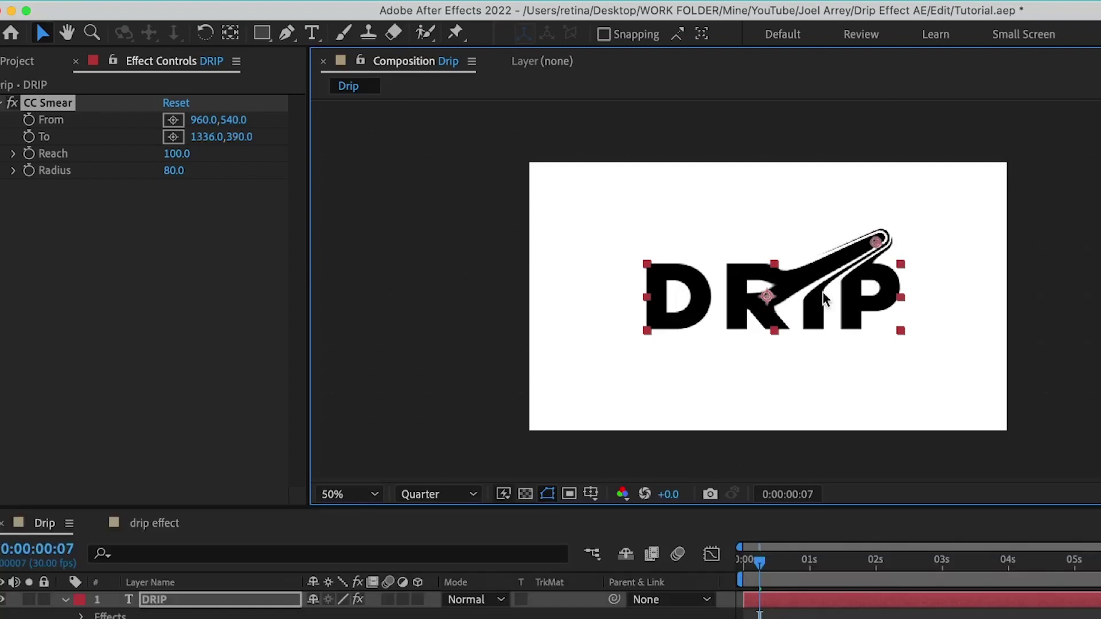
Move CC Smear's From to the R's base (832,684) and its To straight down to 832,1110.
{"action": "mouse_move", "coordinate": [888, 231]}
{"action": "left_mouse_down"}
{"action": "mouse_move", "coordinate": [769, 355]}
{"action": "mouse_move", "coordinate": [755, 393]}
{"action": "mouse_move", "coordinate": [758, 439]}
{"action": "left_mouse_up"}
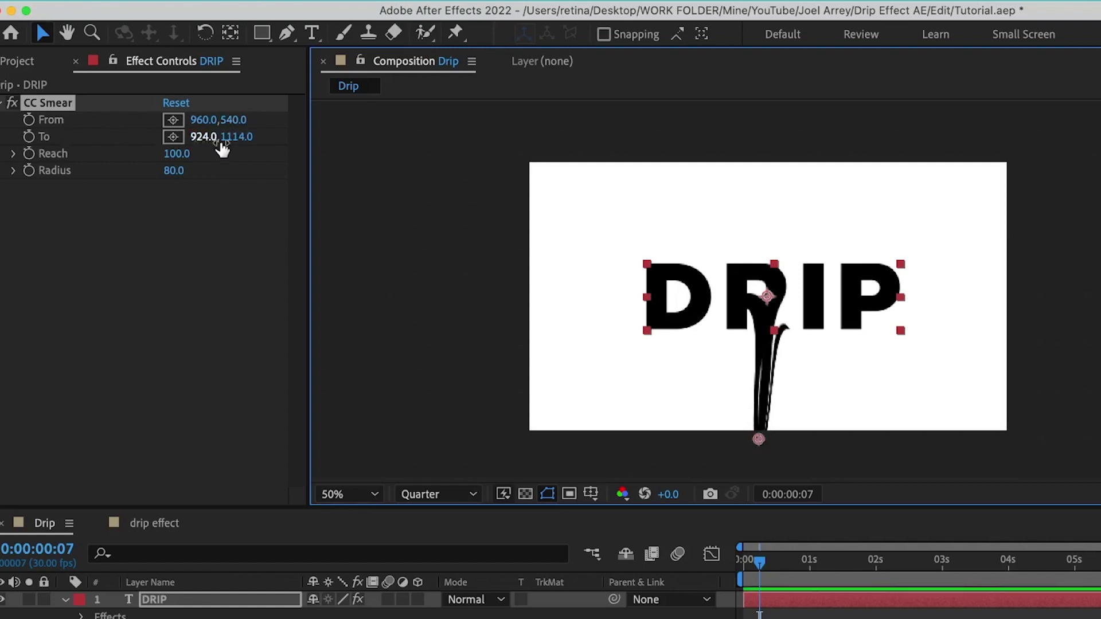
{"action": "mouse_move", "coordinate": [768, 296]}
{"action": "left_mouse_down"}
{"action": "mouse_move", "coordinate": [735, 322]}
{"action": "mouse_move", "coordinate": [736, 334]}
{"action": "left_mouse_up"}
{"action": "left_click_drag", "start_coordinate": [760, 441], "coordinate": [736, 442]}
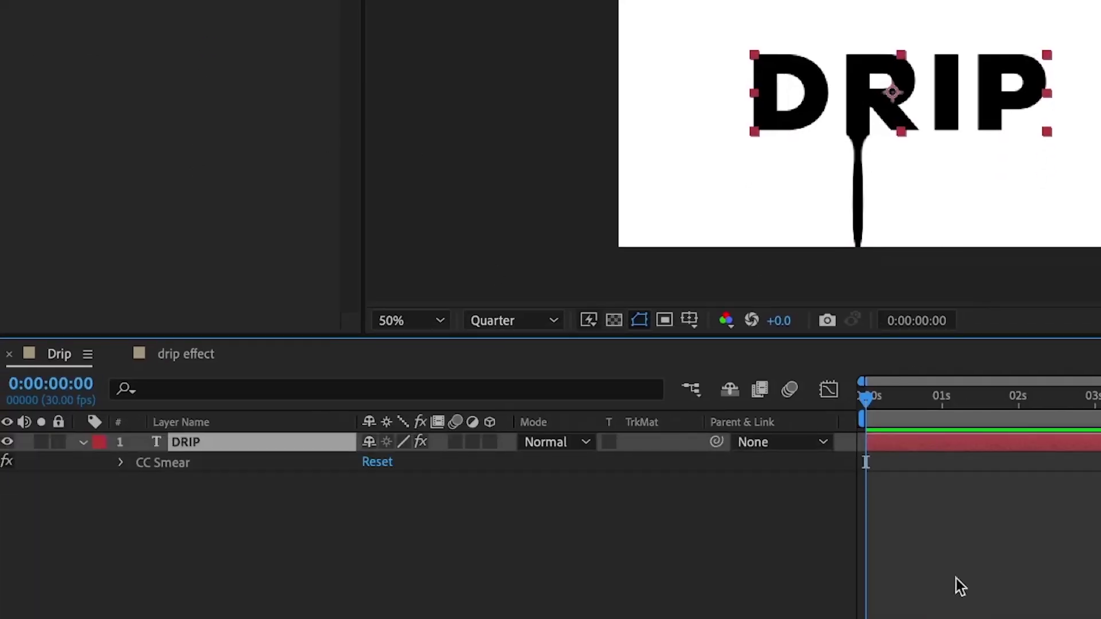
Enable keyframing on CC Smear's Reach and set a 100 keyframe at two seconds.
{"action": "left_click", "coordinate": [120, 463]}
{"action": "left_click", "coordinate": [160, 520]}
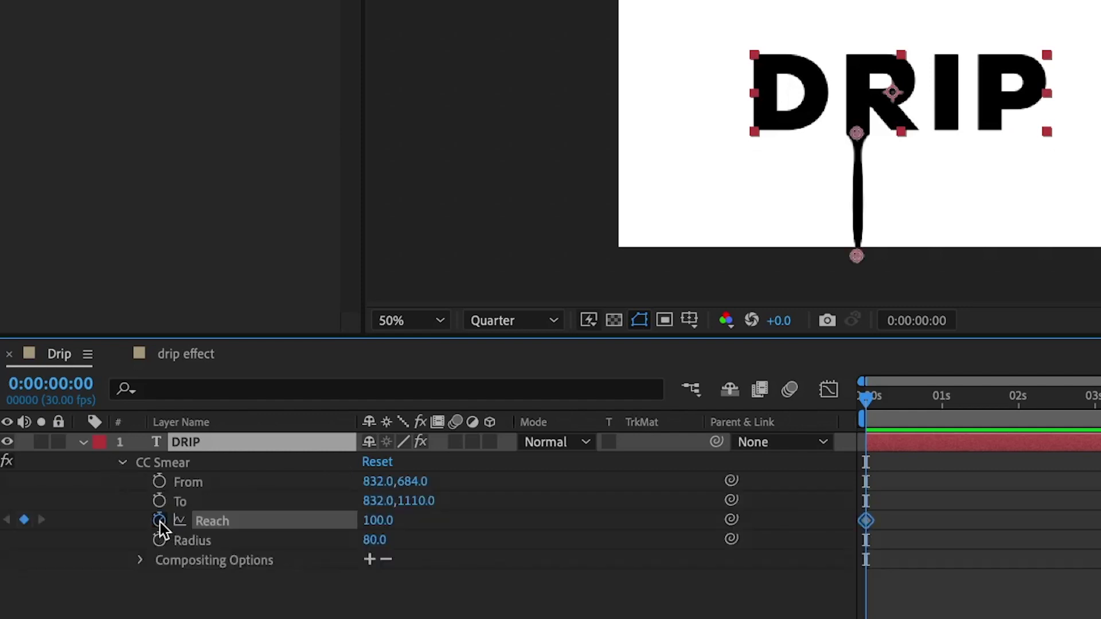
{"action": "left_click_drag", "start_coordinate": [1005, 424], "coordinate": [1021, 424]}
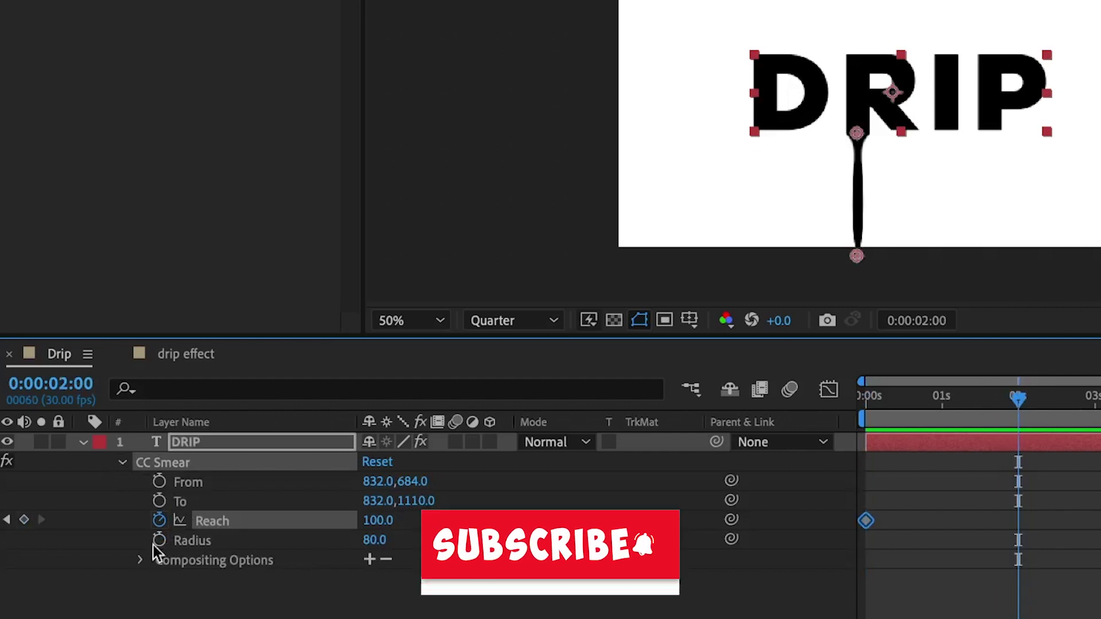
{"action": "left_click", "coordinate": [24, 519]}
Add a Reach keyframe of 0 at the first frame so the drip starts hidden.
{"action": "key", "text": "Home"}
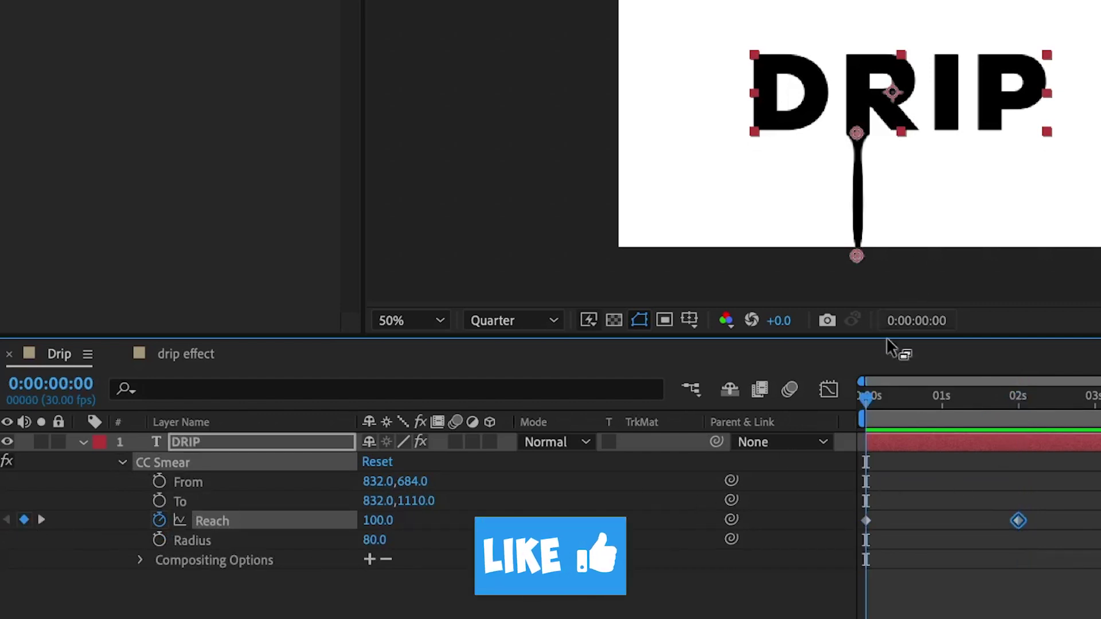
{"action": "left_click_drag", "start_coordinate": [381, 520], "coordinate": [180, 519]}
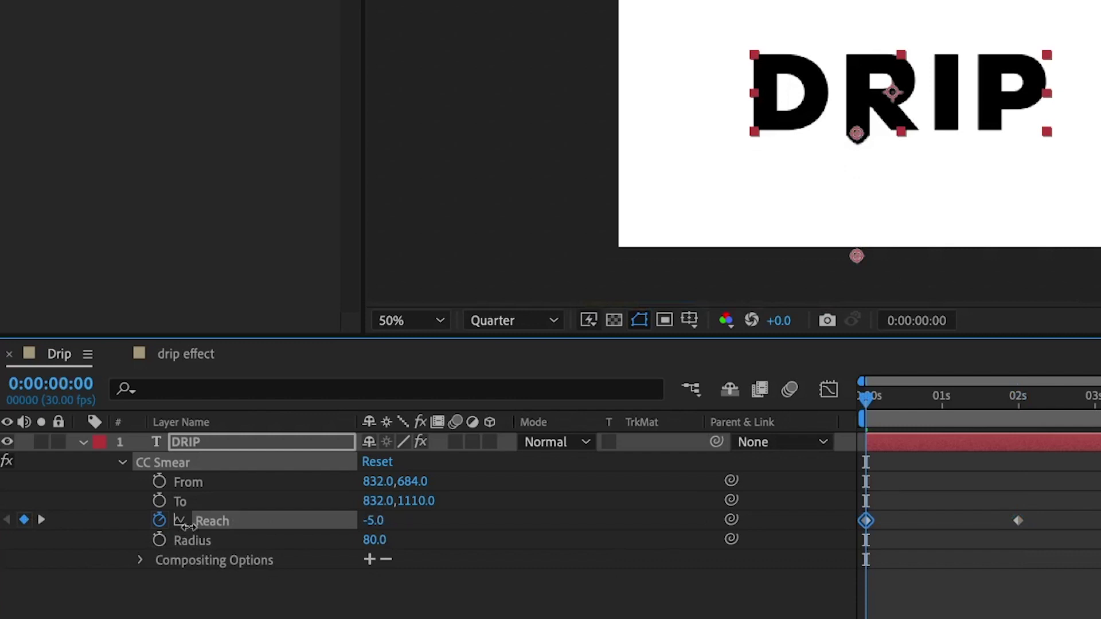
{"action": "left_click", "coordinate": [379, 520]}
{"action": "type", "text": "0"}
{"action": "key", "text": "Return"}
{"action": "key", "text": "k"}
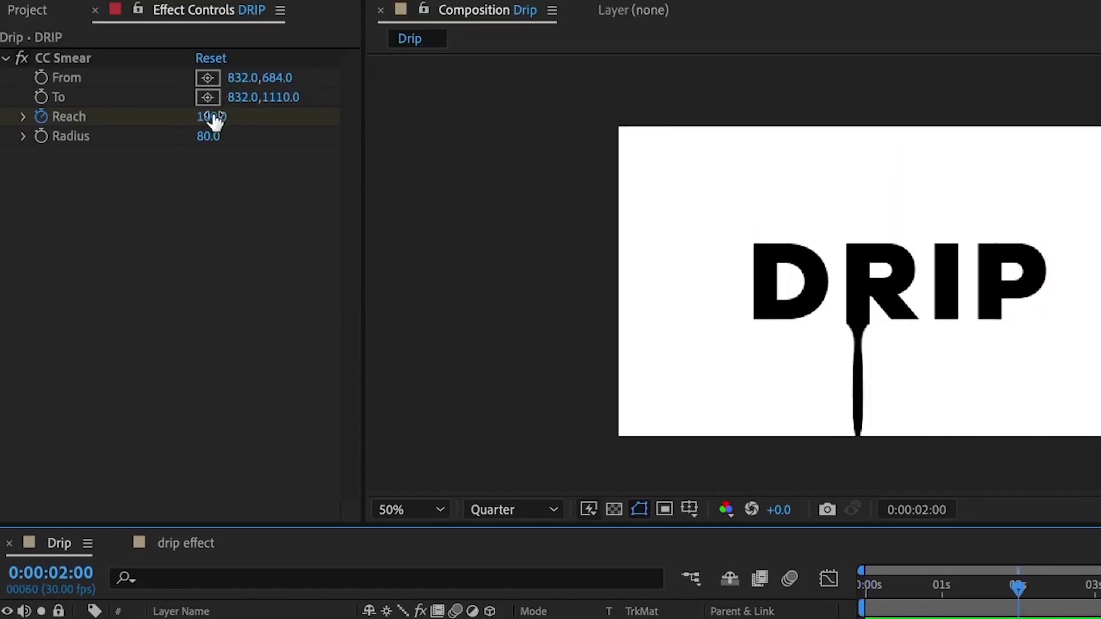
{"action": "left_click", "coordinate": [213, 138]}
Preview the drip growing from the start, then select the DRIP layer.
{"action": "left_click", "coordinate": [864, 608]}
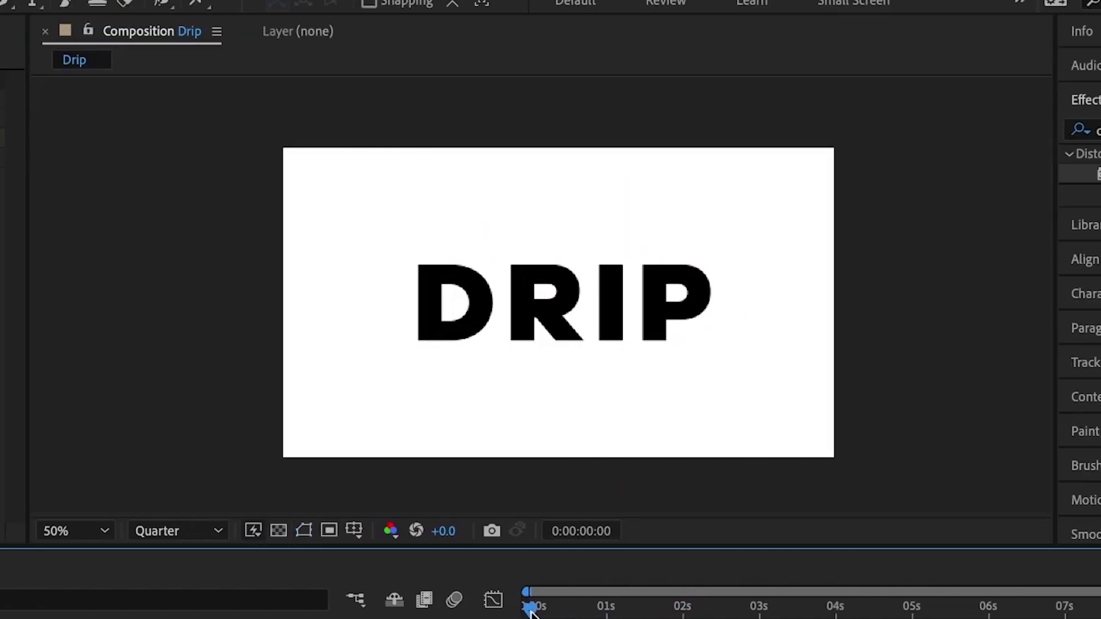
{"action": "key", "text": "space"}
{"action": "left_click", "coordinate": [444, 339]}
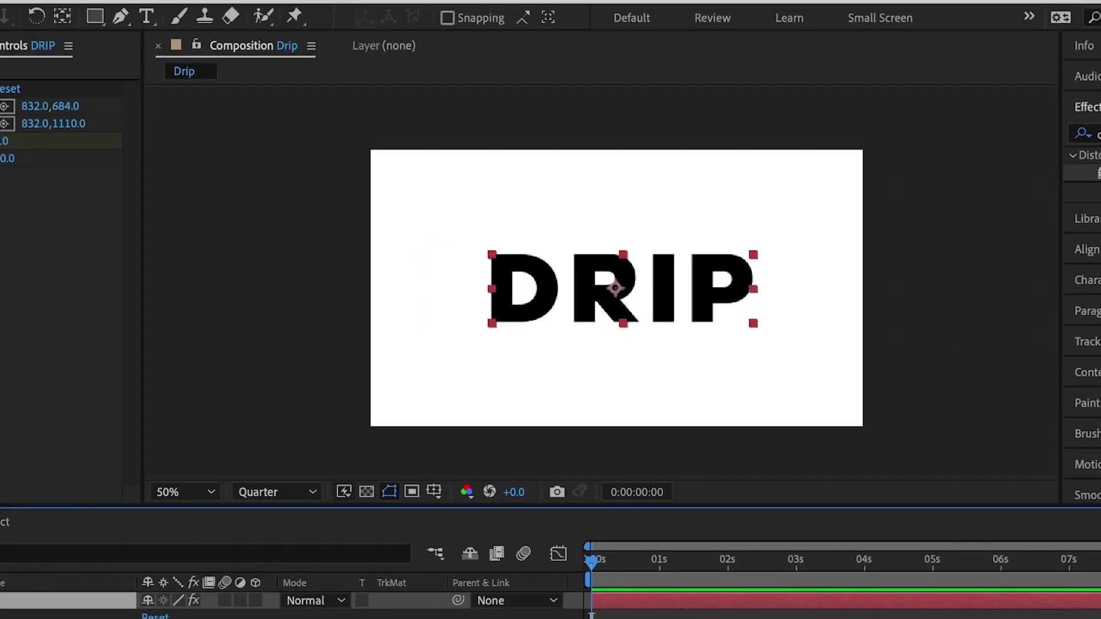
Duplicate CC Smear and place CC Smear 2's points under the I, from 1140,668 to 1144,1118.
{"action": "left_click", "coordinate": [34, 87]}
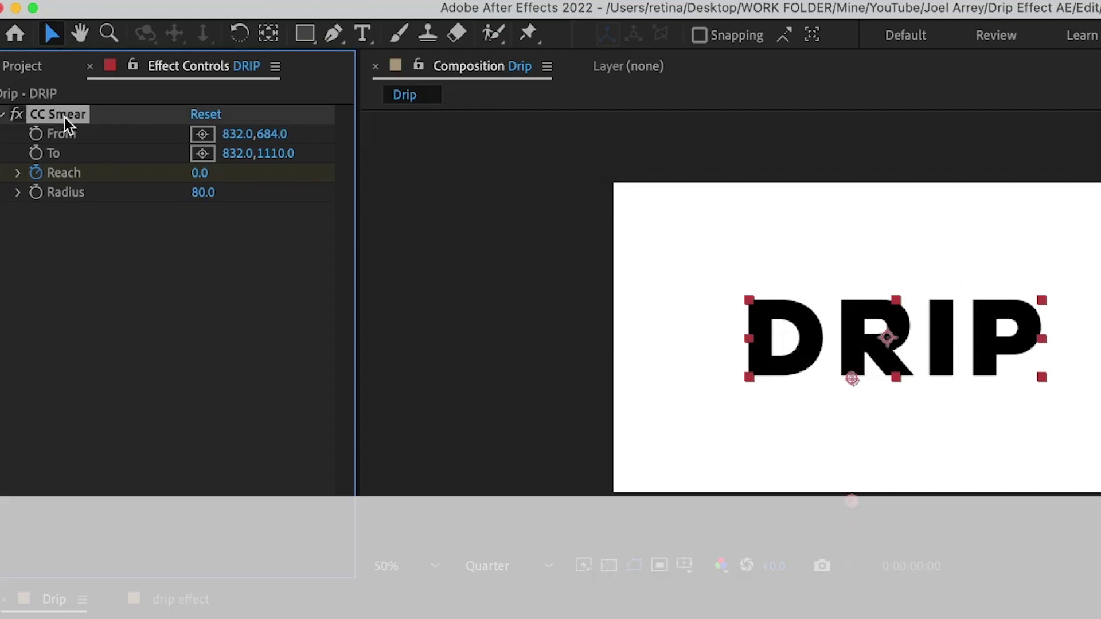
{"action": "key", "text": "super+d"}
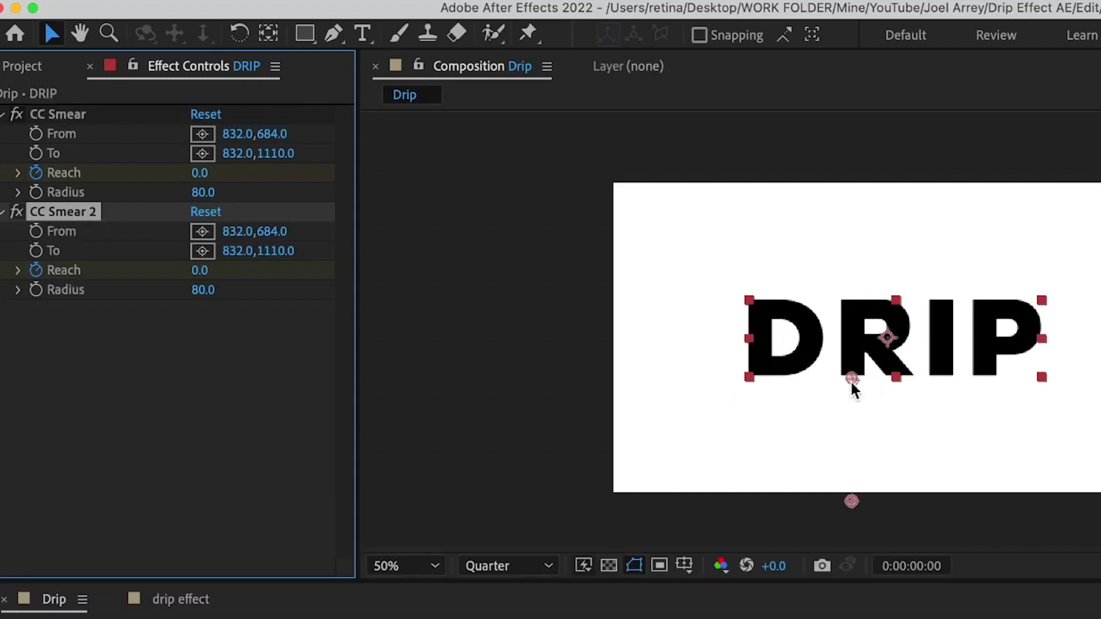
{"action": "mouse_move", "coordinate": [853, 379]}
{"action": "left_mouse_down"}
{"action": "mouse_move", "coordinate": [971, 377]}
{"action": "mouse_move", "coordinate": [944, 381]}
{"action": "left_mouse_up"}
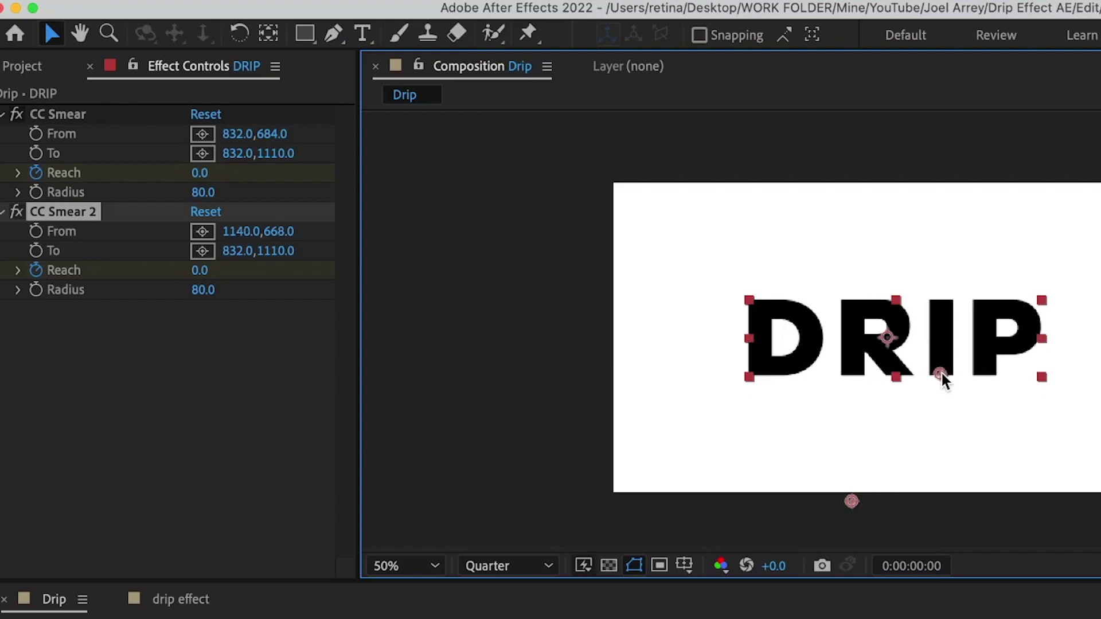
{"action": "key", "text": "space"}
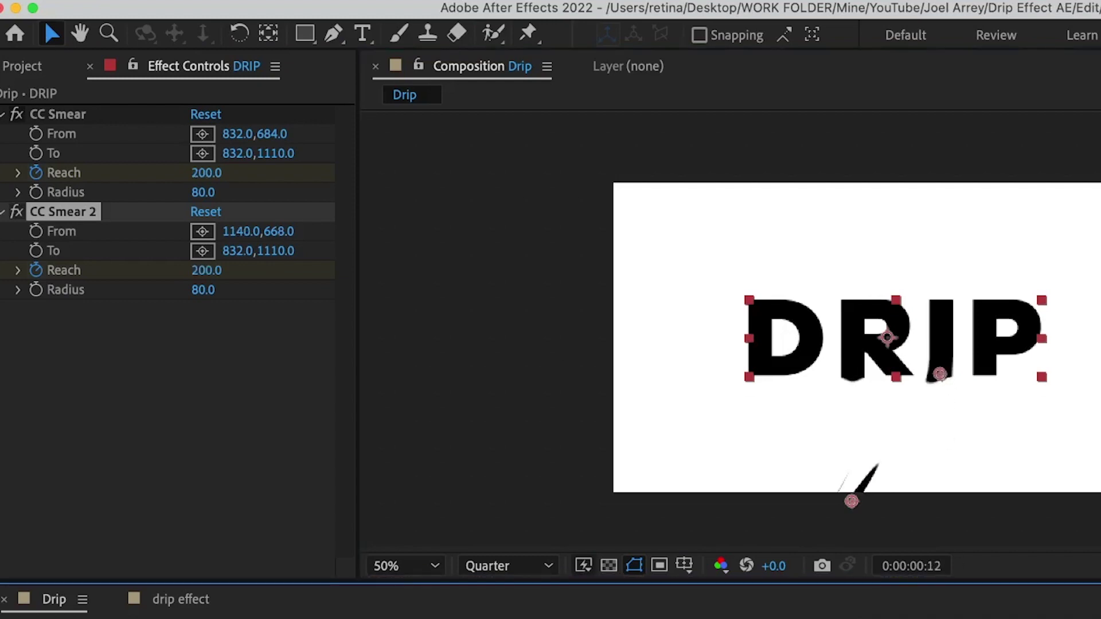
{"action": "left_click_drag", "start_coordinate": [852, 503], "coordinate": [941, 506]}
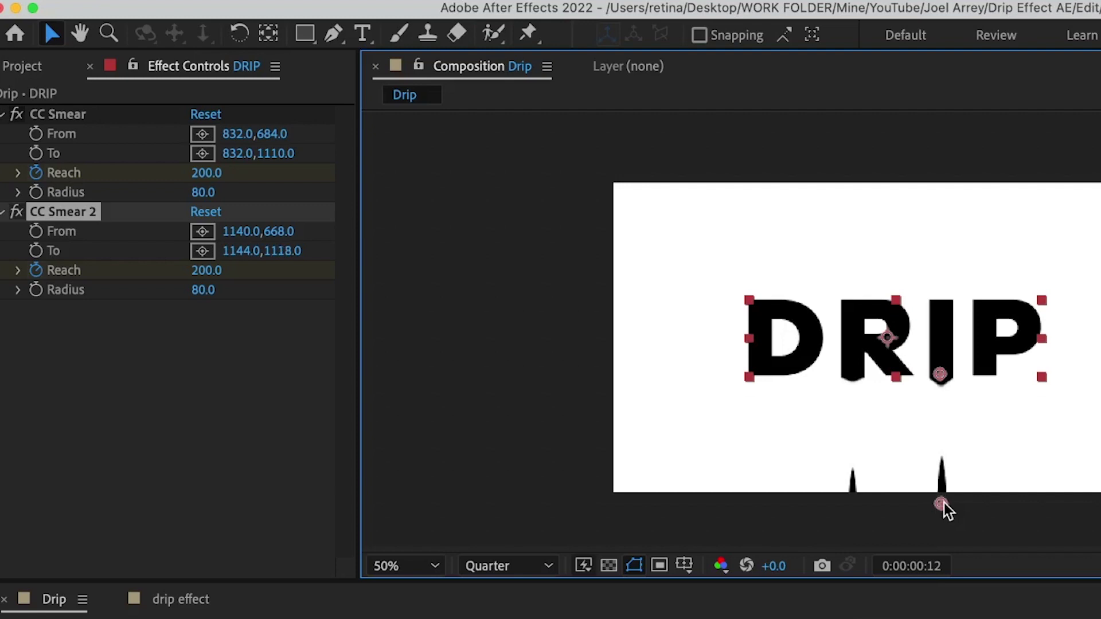
Duplicate CC Smear 2 into CC Smear 3 and move its drip under the D.
{"action": "left_click", "coordinate": [43, 218]}
{"action": "key", "text": "super+d"}
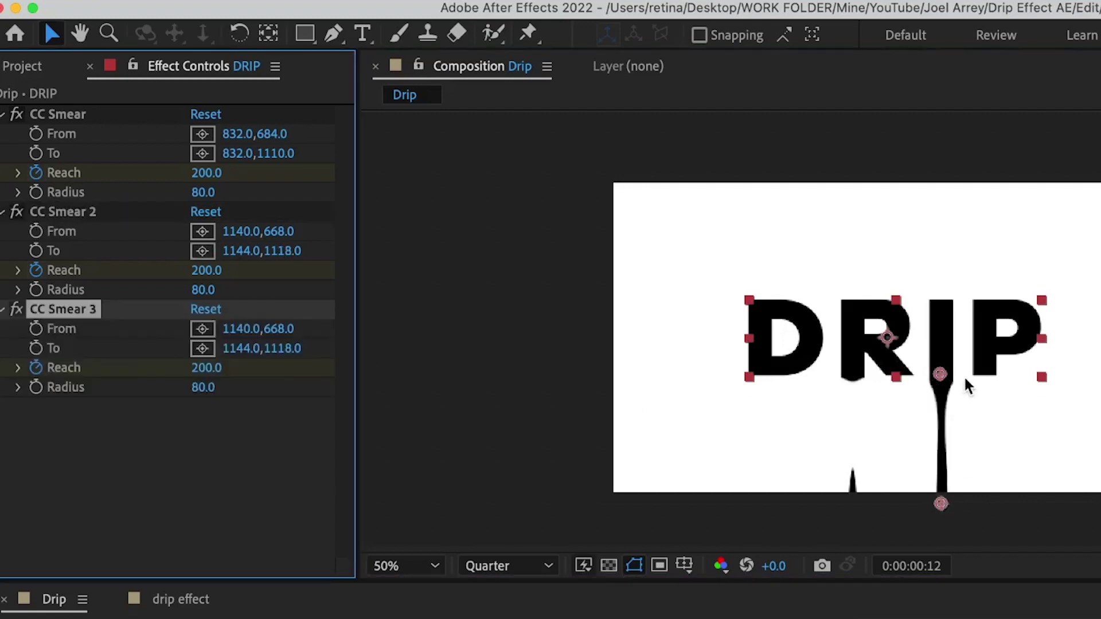
{"action": "left_click_drag", "start_coordinate": [941, 374], "coordinate": [759, 372]}
{"action": "mouse_move", "coordinate": [948, 511]}
{"action": "left_mouse_down"}
{"action": "mouse_move", "coordinate": [757, 504]}
{"action": "mouse_move", "coordinate": [761, 516]}
{"action": "left_mouse_up"}
Duplicate CC Smear 3 into CC Smear 4 and move its drip under the P.
{"action": "left_click", "coordinate": [57, 327]}
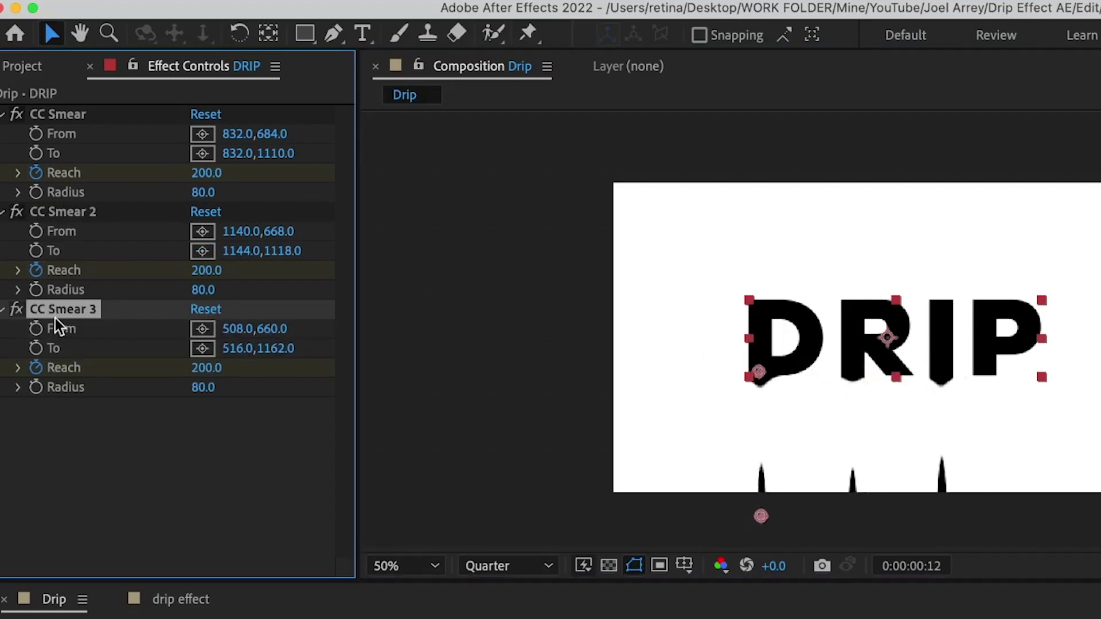
{"action": "key", "text": "super+d"}
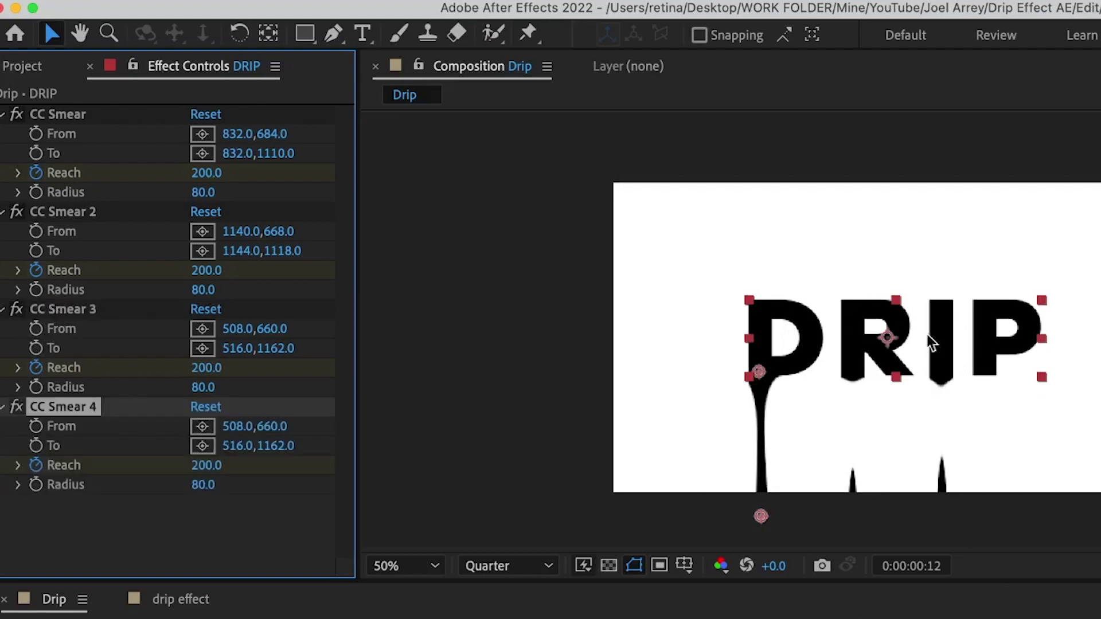
{"action": "mouse_move", "coordinate": [760, 372]}
{"action": "left_mouse_down"}
{"action": "mouse_move", "coordinate": [1044, 395]}
{"action": "mouse_move", "coordinate": [984, 377]}
{"action": "mouse_move", "coordinate": [994, 378]}
{"action": "left_mouse_up"}
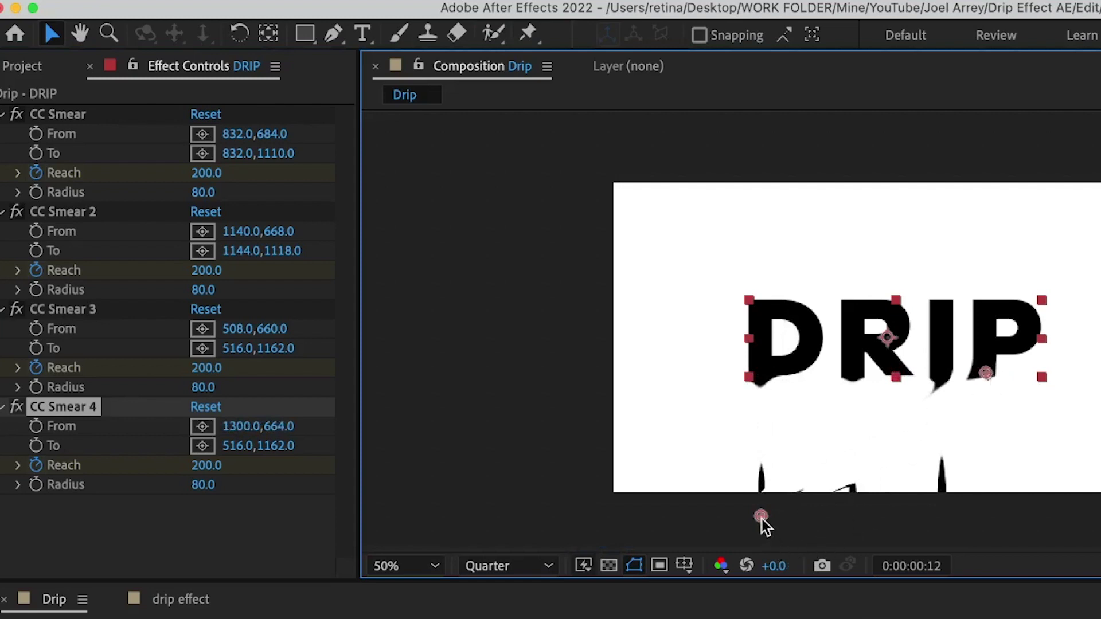
{"action": "mouse_move", "coordinate": [762, 518]}
{"action": "left_mouse_down"}
{"action": "mouse_move", "coordinate": [1003, 509]}
{"action": "mouse_move", "coordinate": [993, 509]}
{"action": "left_mouse_up"}
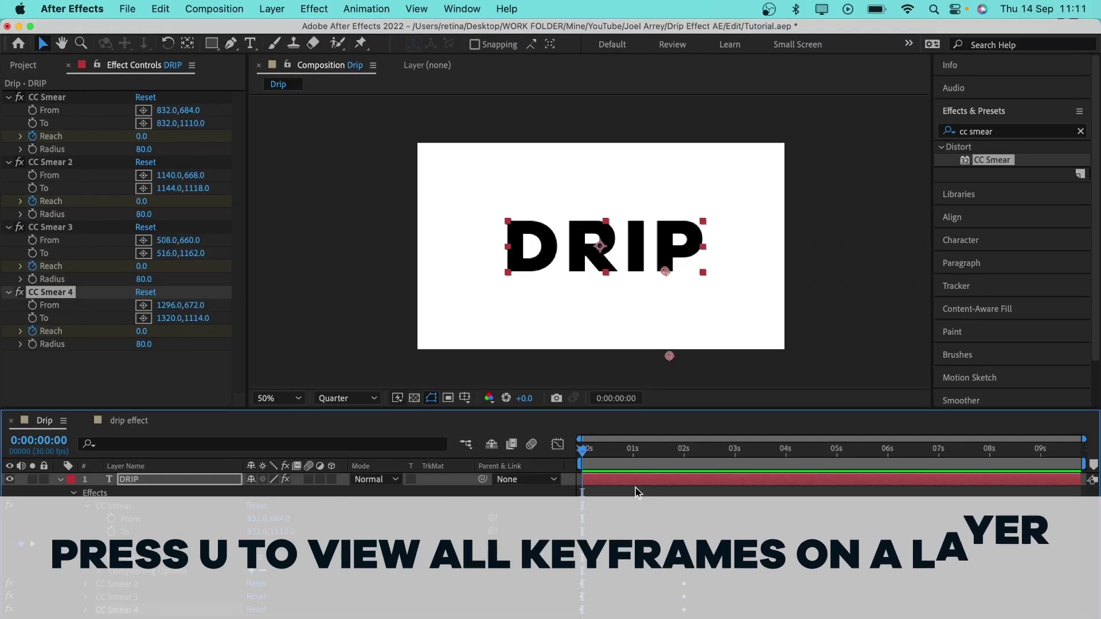
Reveal the Reach keyframes with U and slide CC Smear 2's and 4's keyframes later.
{"action": "left_click", "coordinate": [818, 615]}
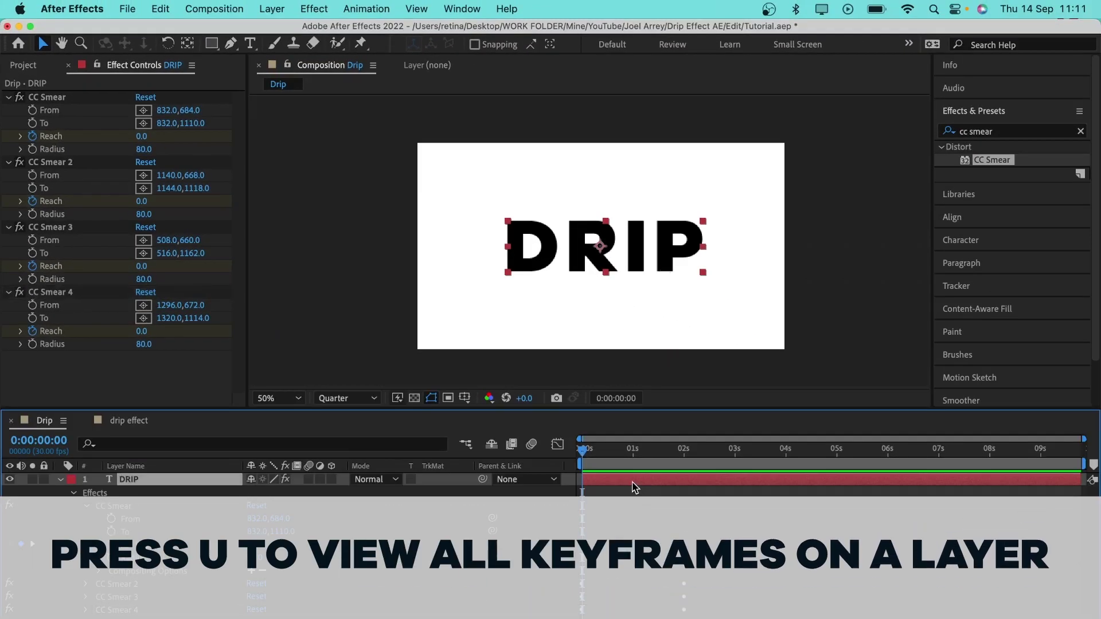
{"action": "key", "text": "u"}
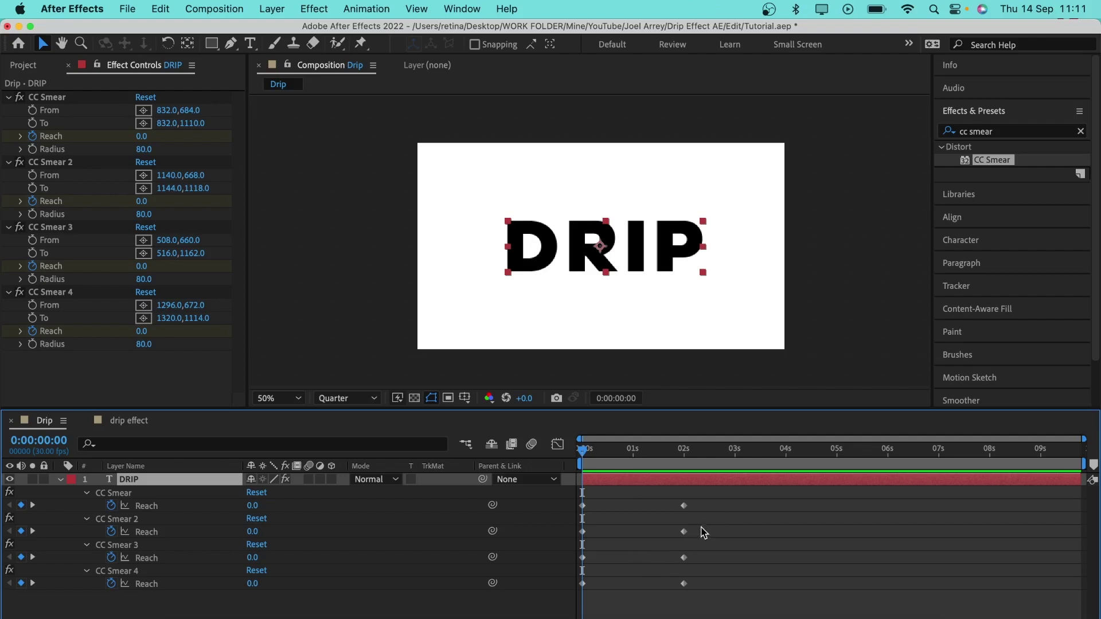
{"action": "mouse_move", "coordinate": [702, 526]}
{"action": "left_mouse_down"}
{"action": "mouse_move", "coordinate": [563, 549]}
{"action": "mouse_move", "coordinate": [593, 536]}
{"action": "left_mouse_up"}
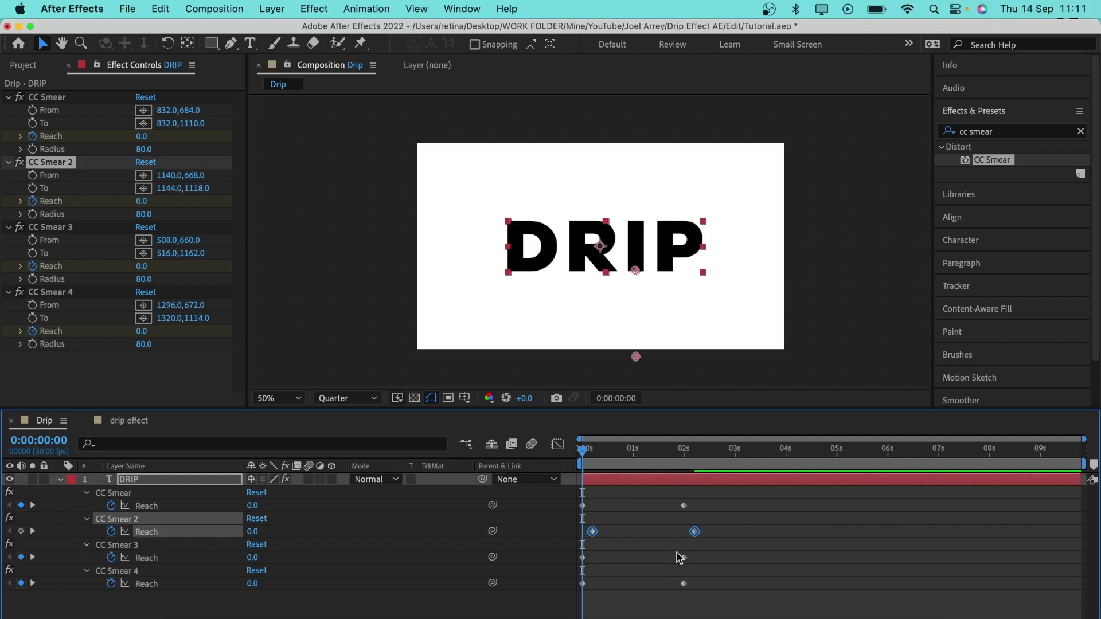
{"action": "mouse_move", "coordinate": [701, 553]}
{"action": "left_mouse_down"}
{"action": "mouse_move", "coordinate": [584, 576]}
{"action": "mouse_move", "coordinate": [688, 573]}
{"action": "mouse_move", "coordinate": [683, 583]}
{"action": "mouse_move", "coordinate": [581, 588]}
{"action": "mouse_move", "coordinate": [599, 586]}
{"action": "left_mouse_up"}
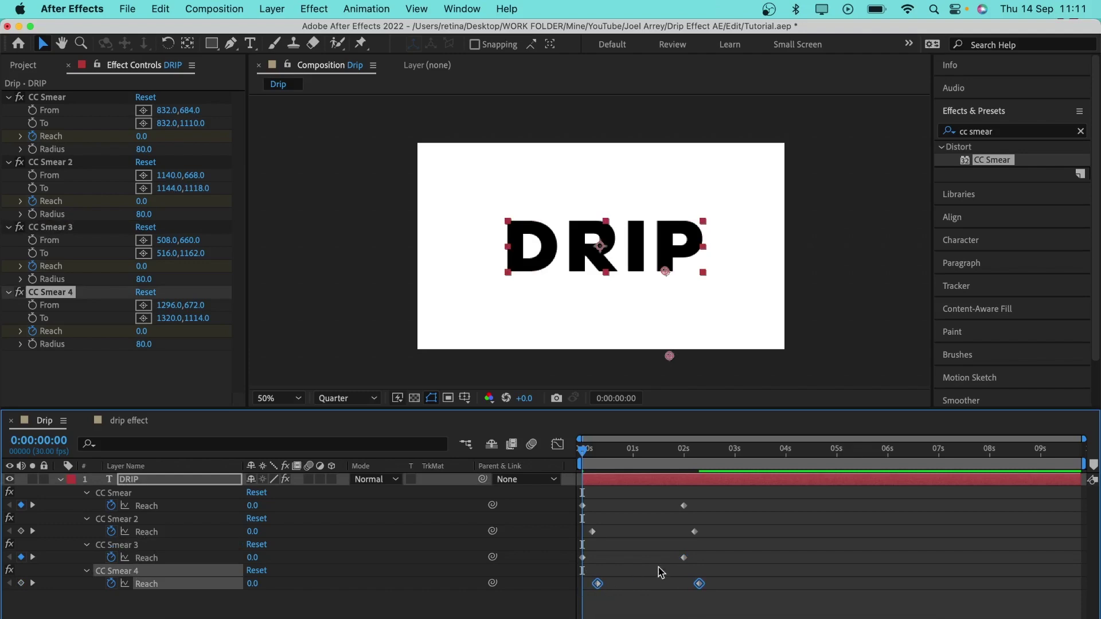
{"action": "mouse_move", "coordinate": [700, 555]}
{"action": "left_mouse_down"}
{"action": "mouse_move", "coordinate": [570, 561]}
{"action": "mouse_move", "coordinate": [588, 565]}
{"action": "left_mouse_up"}
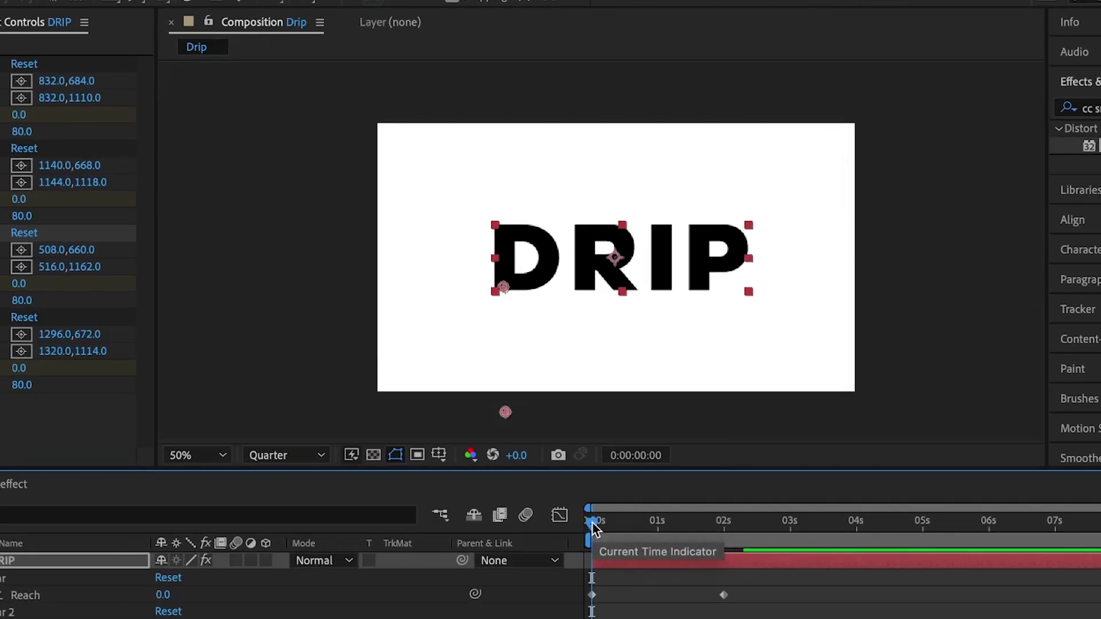
{"action": "left_click", "coordinate": [584, 454]}
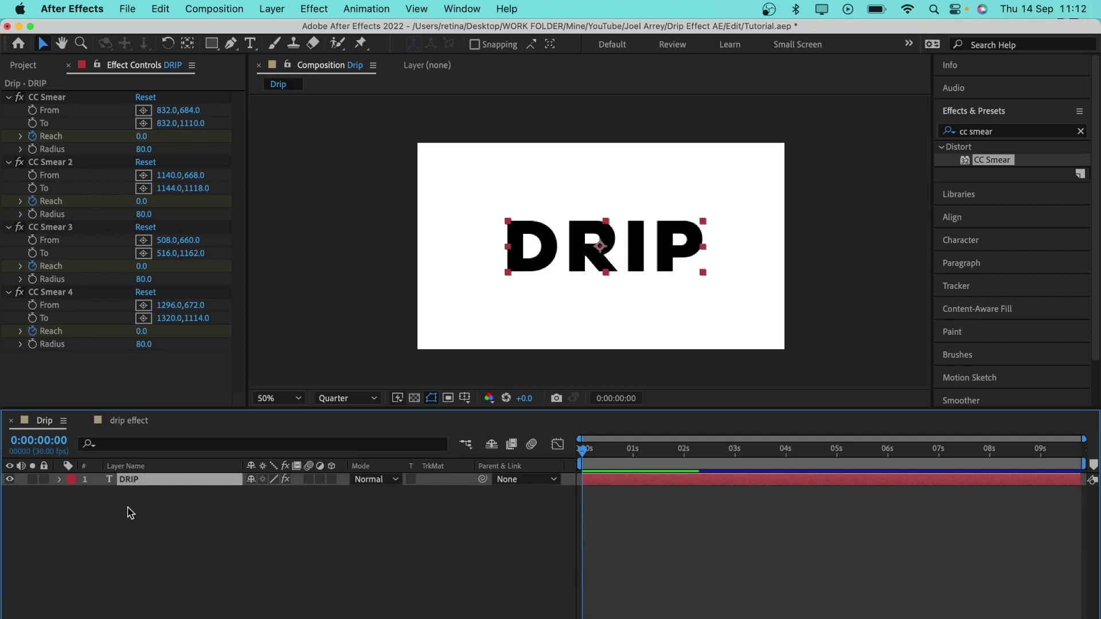
Duplicate DRIP three times, offset DRIP 2, 3 and 4 a few frames apart, and preview.
{"action": "key", "text": "super+d"}
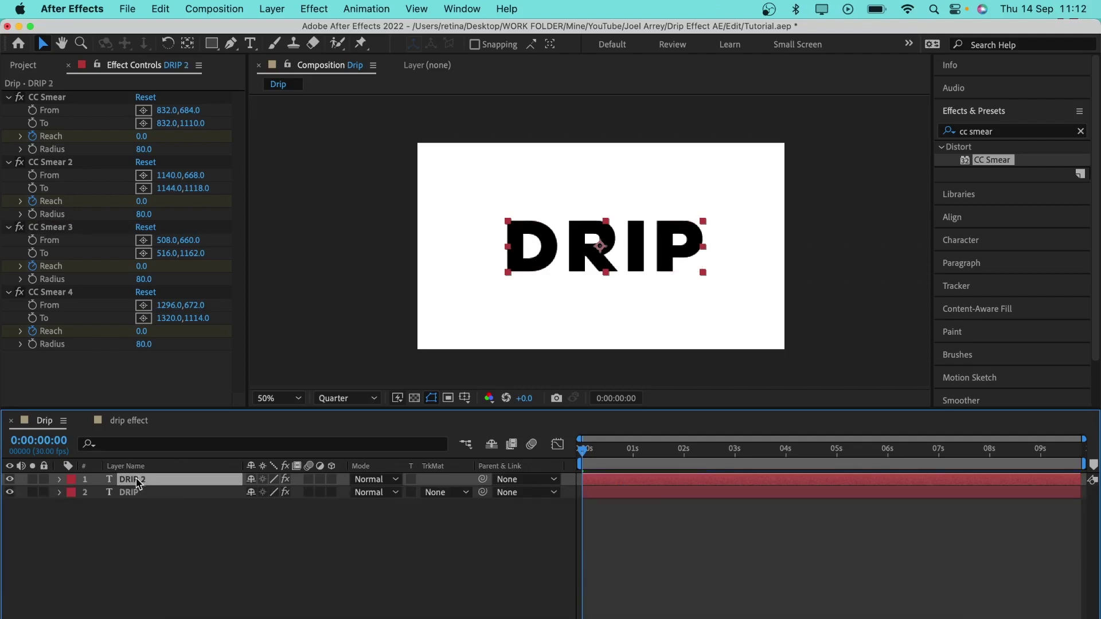
{"action": "key", "text": "super+d"}
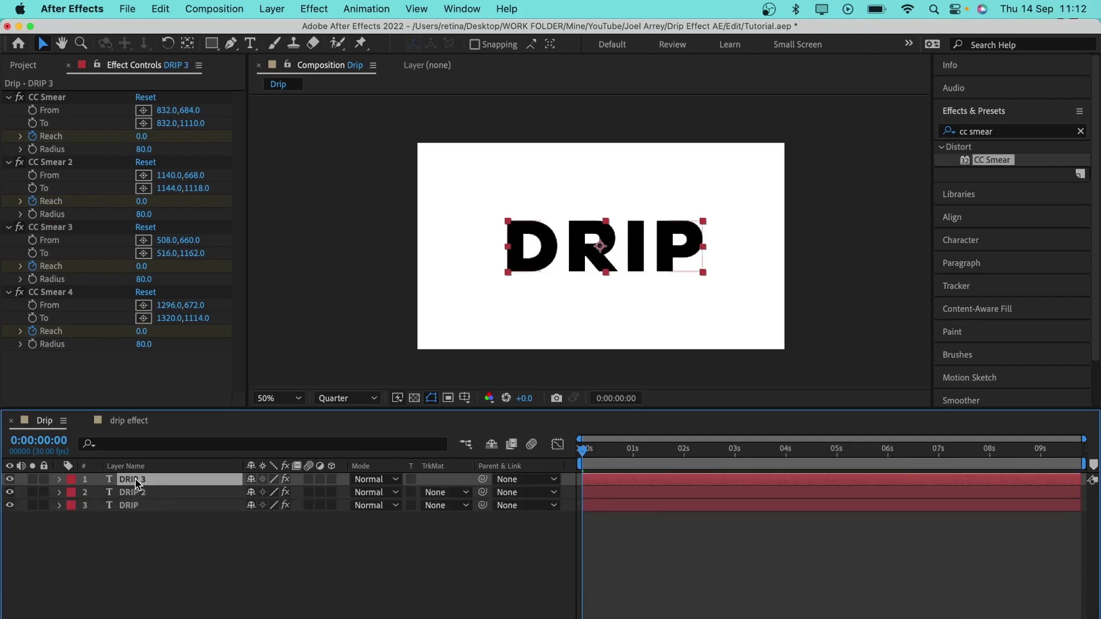
{"action": "key", "text": "super+d"}
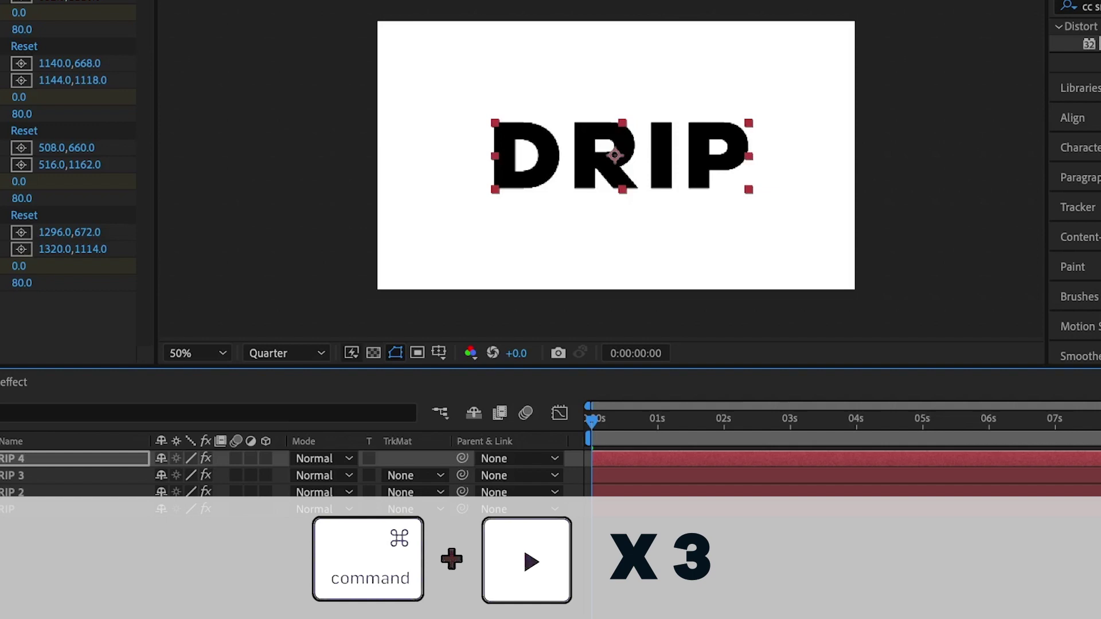
{"action": "key", "text": "super+Right"}
{"action": "key", "text": "super+Right"}
{"action": "key", "text": "super+Right"}
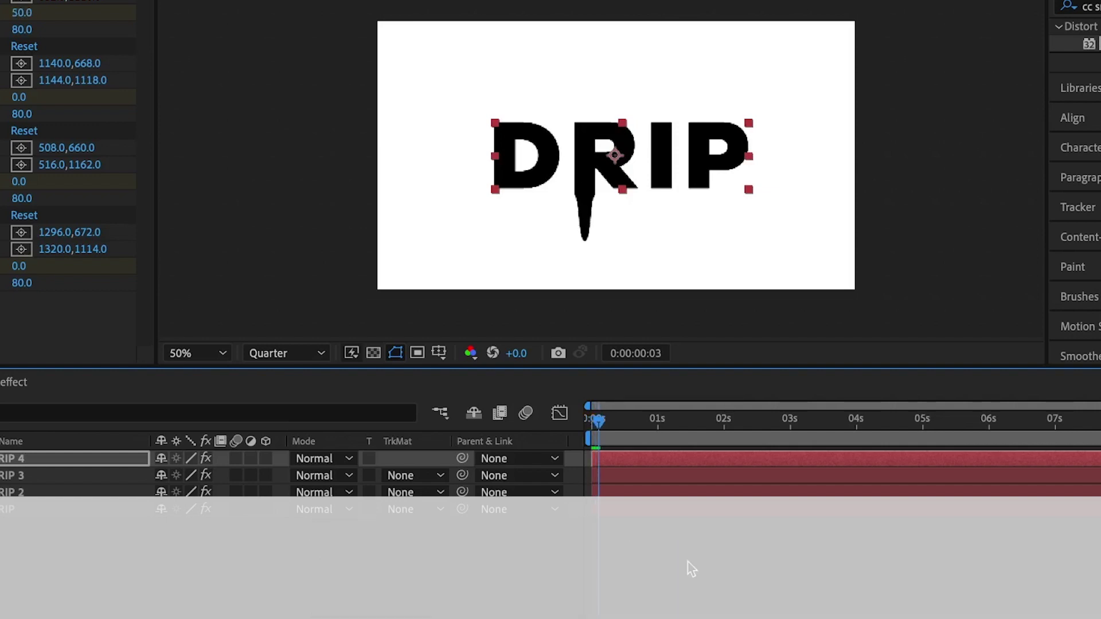
{"action": "left_click_drag", "start_coordinate": [608, 492], "coordinate": [615, 492]}
{"action": "left_click_drag", "start_coordinate": [627, 479], "coordinate": [666, 458]}
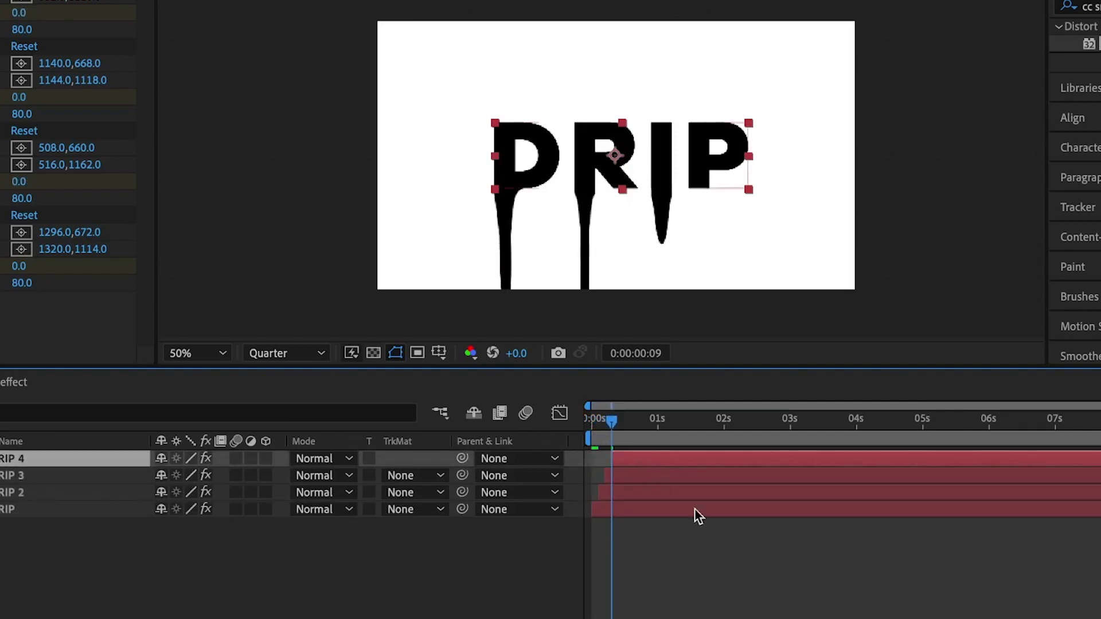
{"action": "left_click", "coordinate": [696, 534]}
{"action": "left_click", "coordinate": [649, 421]}
{"action": "key", "text": "space"}
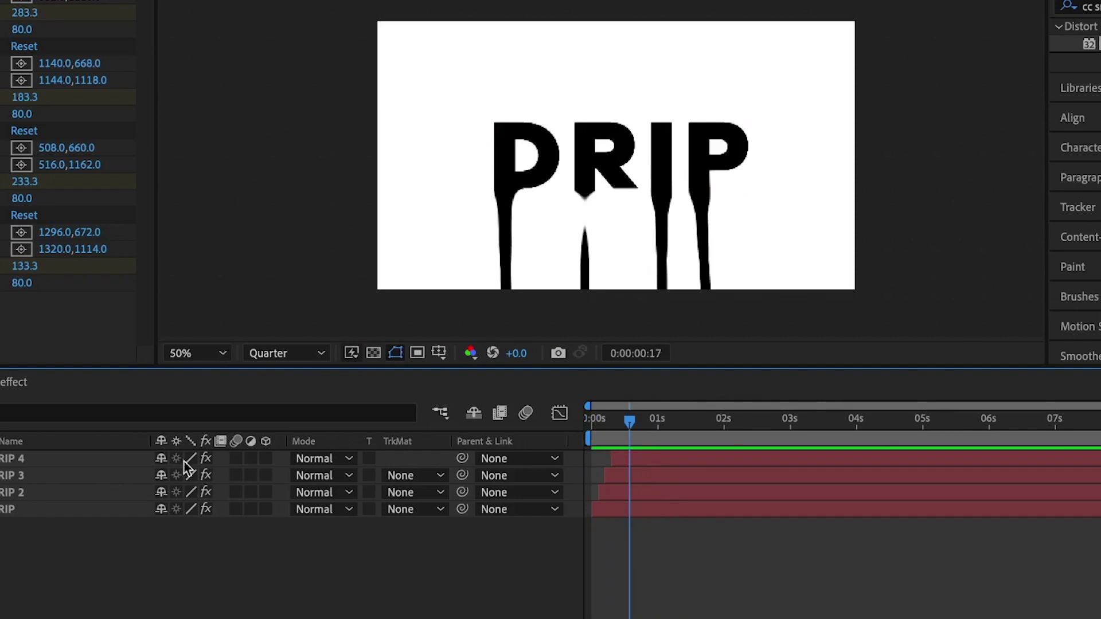
Give the bottom DRIP layer a red fill (FF4B4B) and copy its hex value.
{"action": "left_click", "coordinate": [646, 508]}
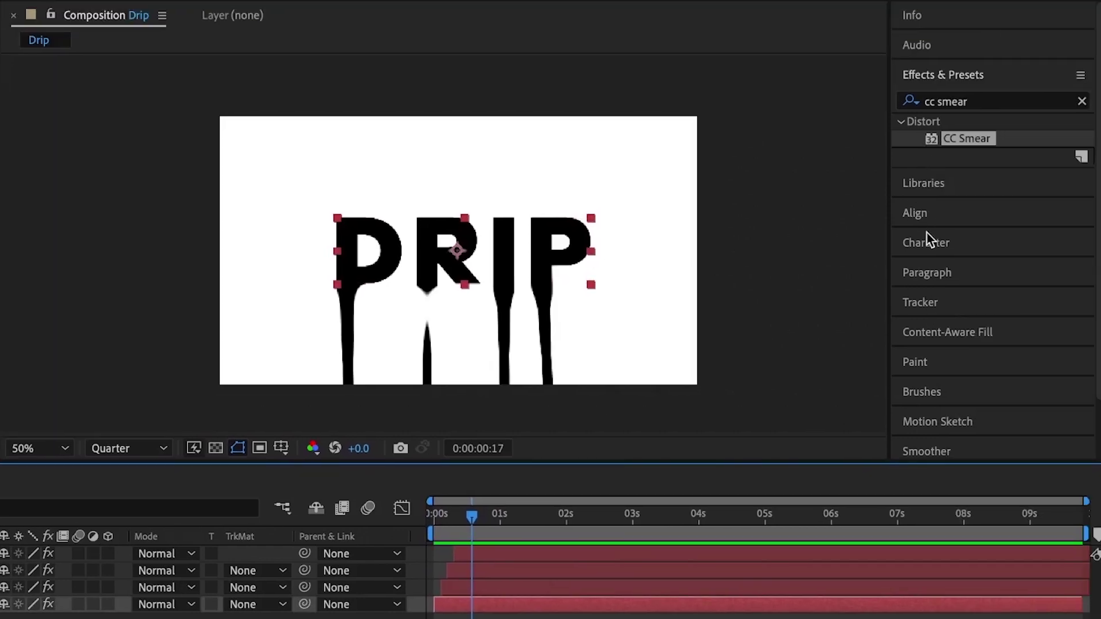
{"action": "left_click", "coordinate": [926, 242]}
{"action": "left_click", "coordinate": [1067, 199]}
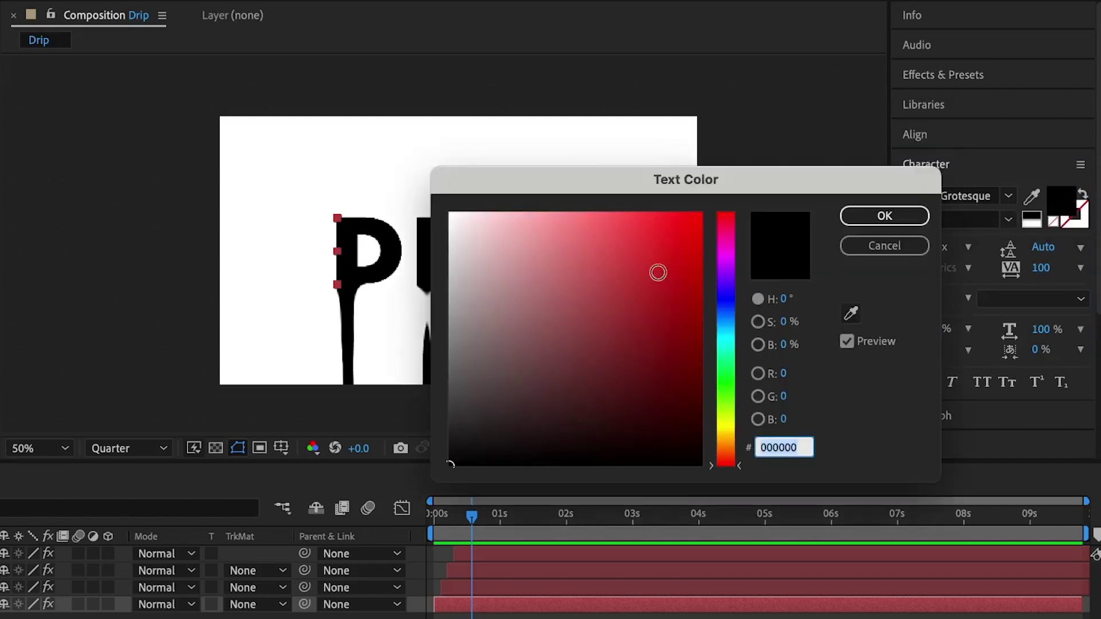
{"action": "mouse_move", "coordinate": [659, 272]}
{"action": "left_mouse_down"}
{"action": "mouse_move", "coordinate": [637, 258]}
{"action": "mouse_move", "coordinate": [621, 192]}
{"action": "mouse_move", "coordinate": [631, 200]}
{"action": "left_mouse_up"}
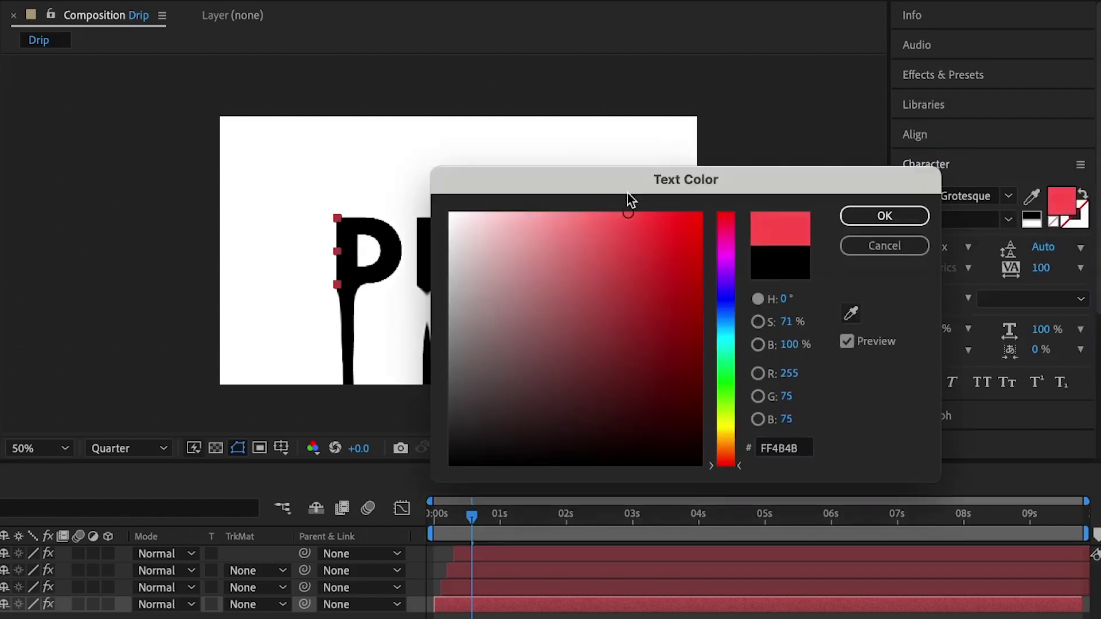
{"action": "left_click", "coordinate": [778, 450]}
{"action": "key", "text": "super+c"}
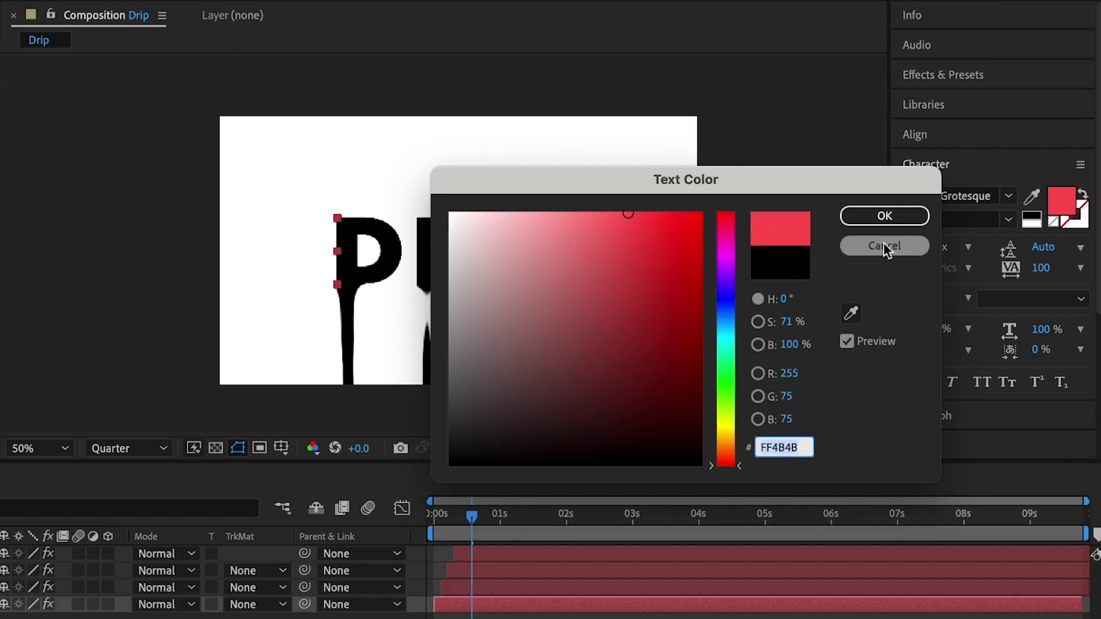
{"action": "left_click", "coordinate": [880, 215]}
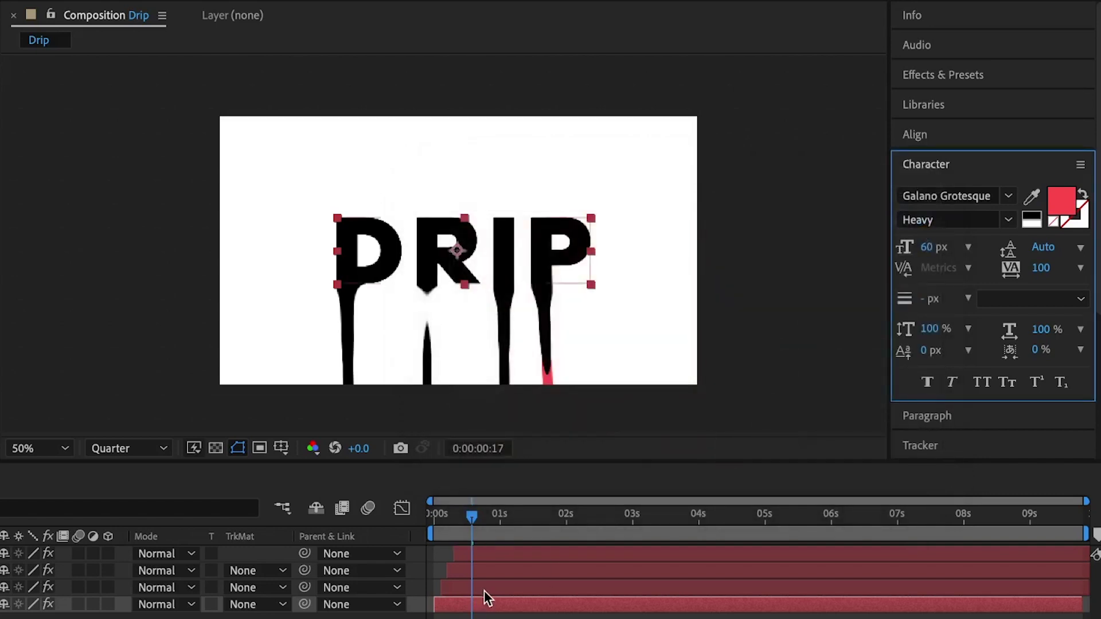
Paste the red hex for DRIP 2 and shift its hue to a green fill.
{"action": "left_click", "coordinate": [484, 589]}
{"action": "left_click", "coordinate": [1058, 208]}
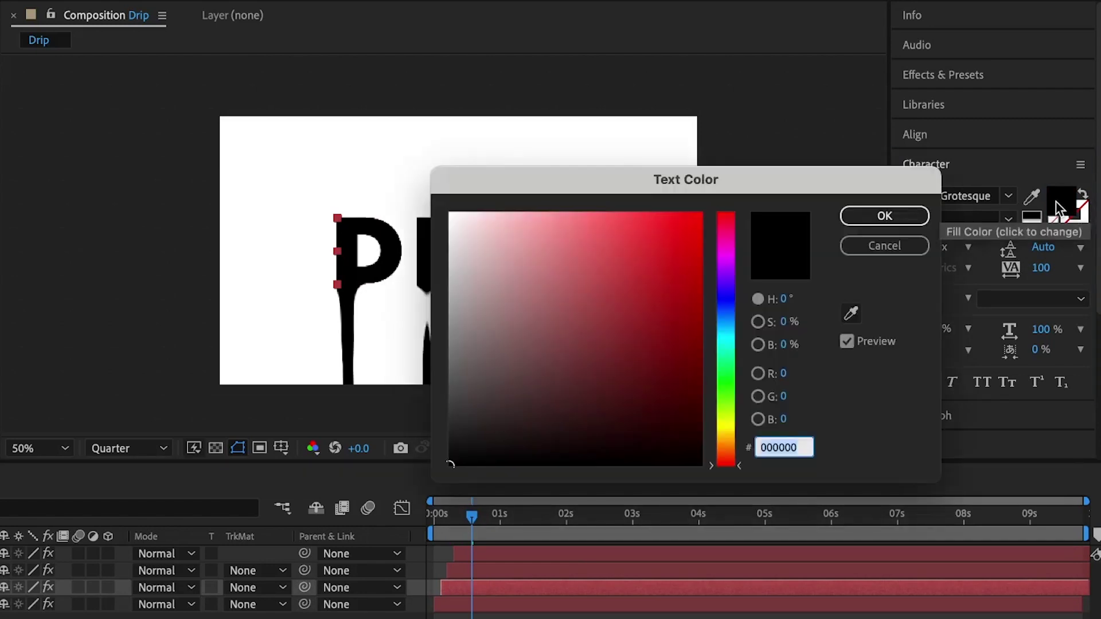
{"action": "key", "text": "super+v"}
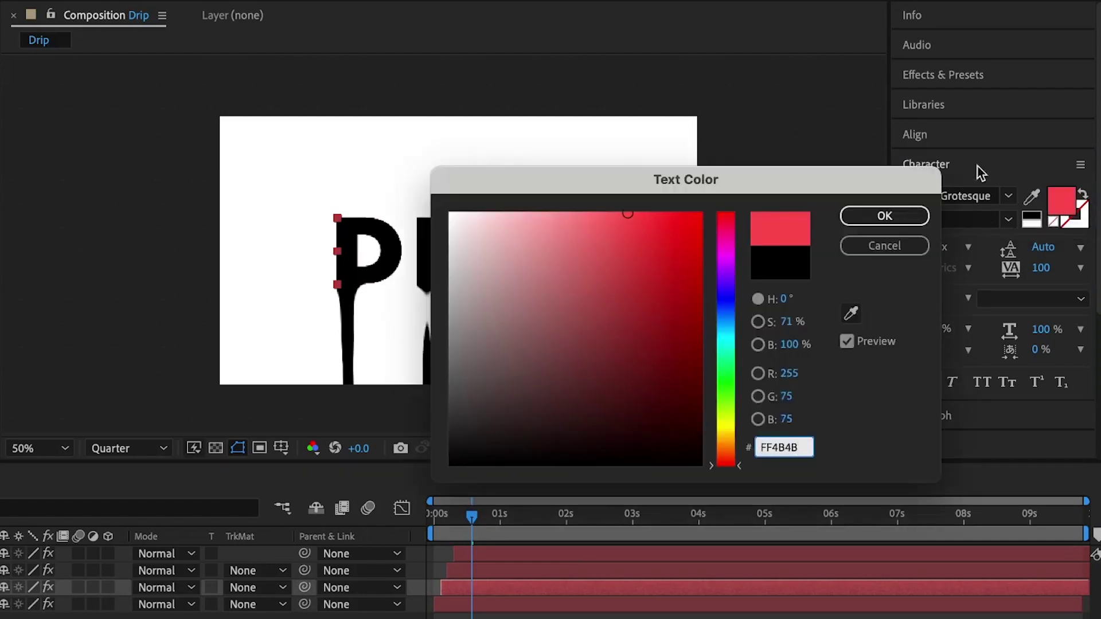
{"action": "mouse_move", "coordinate": [725, 382]}
{"action": "left_mouse_down"}
{"action": "mouse_move", "coordinate": [723, 322]}
{"action": "mouse_move", "coordinate": [723, 363]}
{"action": "left_mouse_up"}
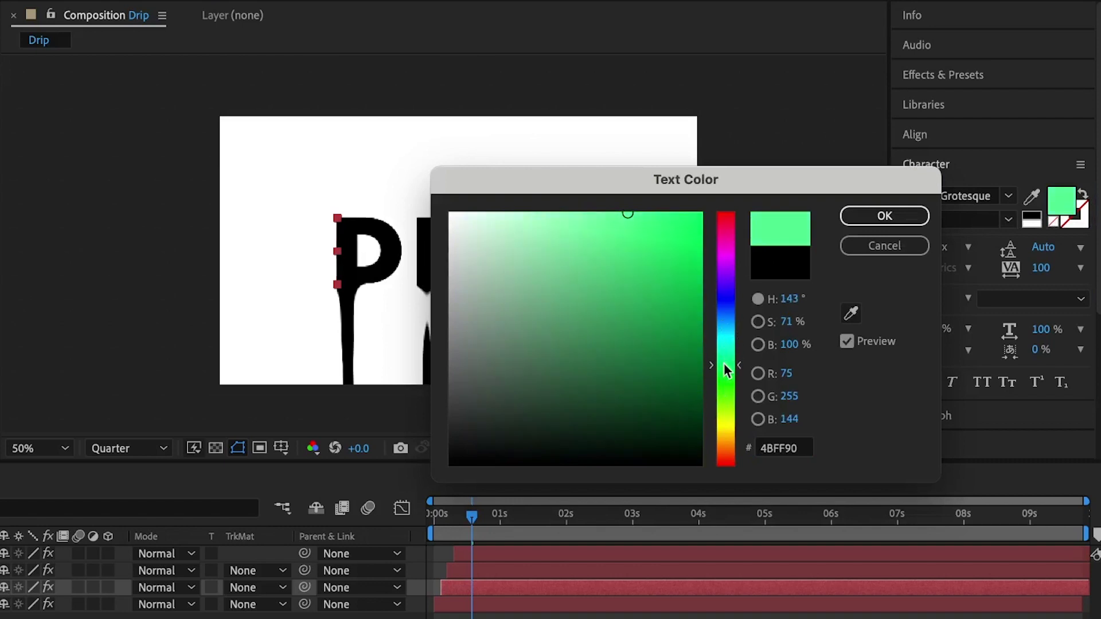
{"action": "left_click", "coordinate": [895, 216]}
Give DRIP 3 a blue fill by shifting the pasted red hue to 233° (4B60FF).
{"action": "left_click", "coordinate": [485, 573]}
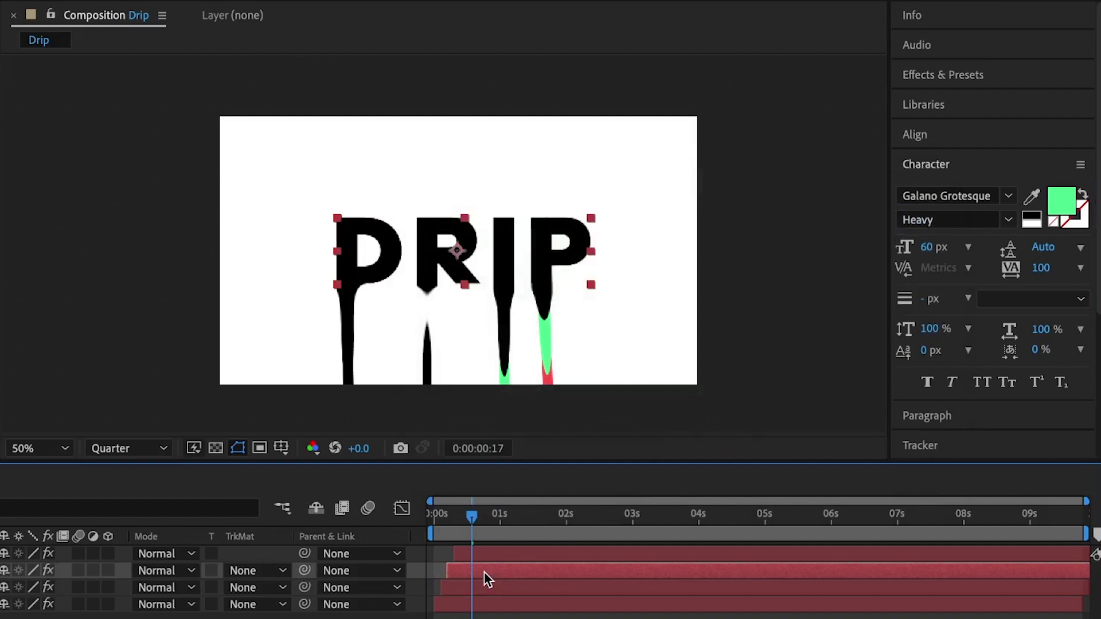
{"action": "left_click", "coordinate": [1070, 198]}
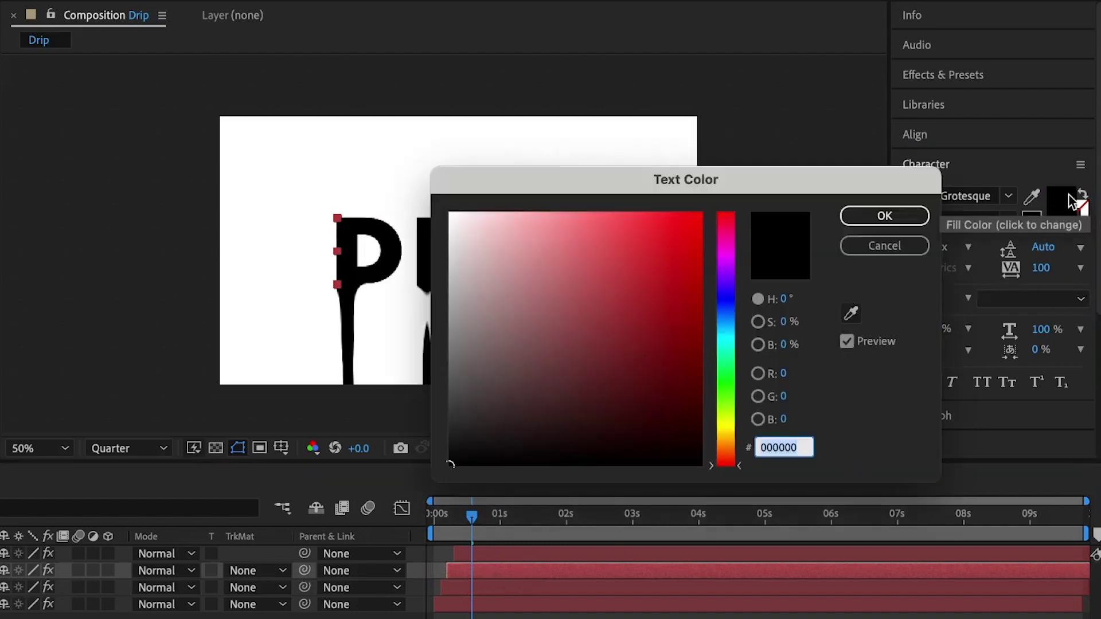
{"action": "key", "text": "super+v"}
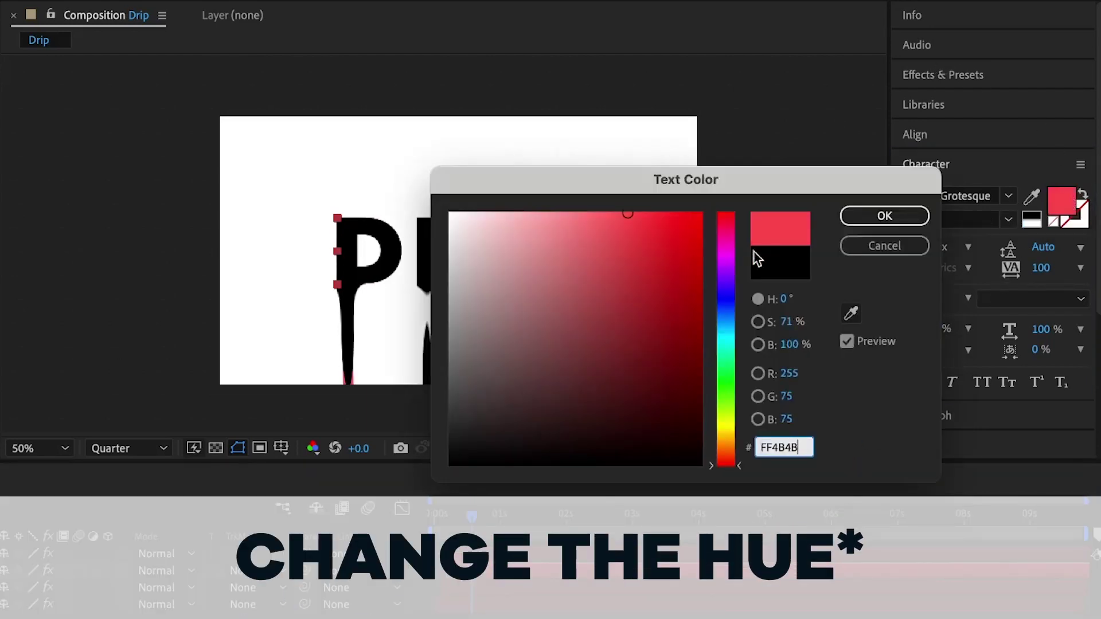
{"action": "left_click", "coordinate": [736, 298]}
{"action": "left_click_drag", "start_coordinate": [733, 291], "coordinate": [733, 300]}
{"action": "left_click", "coordinate": [885, 216]}
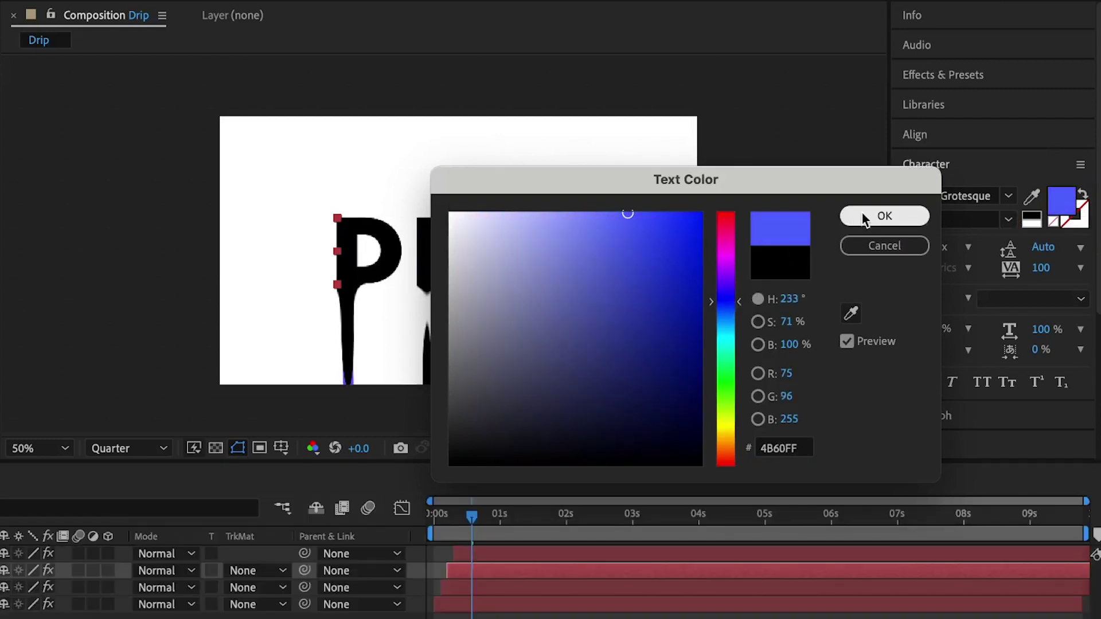
Play and scrub from the first frame to watch the coloured drips grow, then select the text layers.
{"action": "left_click", "coordinate": [288, 523]}
{"action": "key", "text": "Home"}
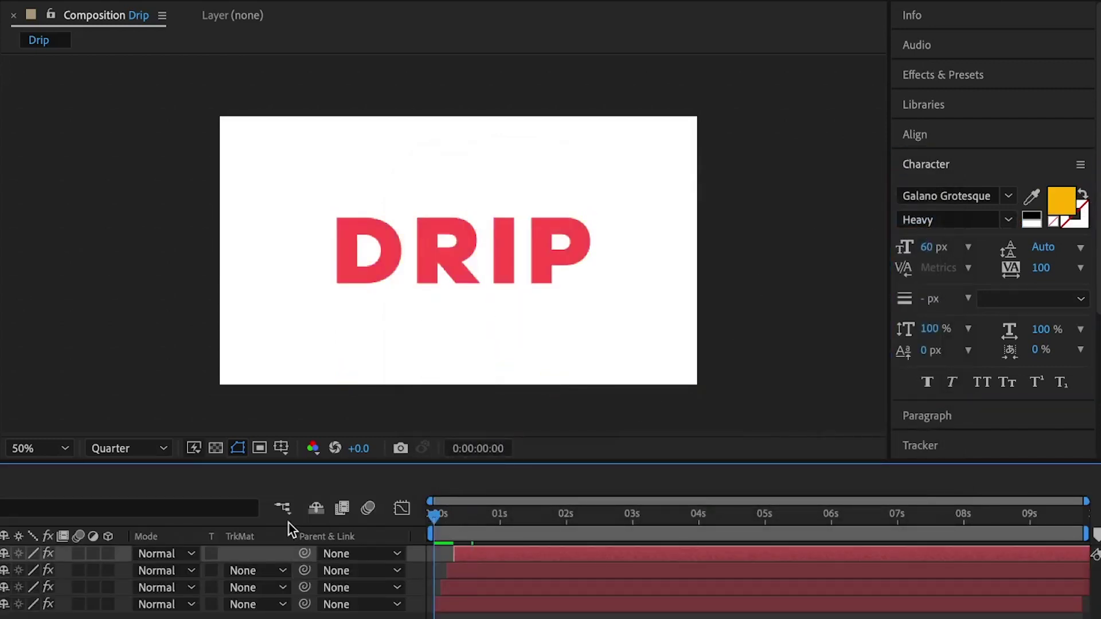
{"action": "key", "text": "space"}
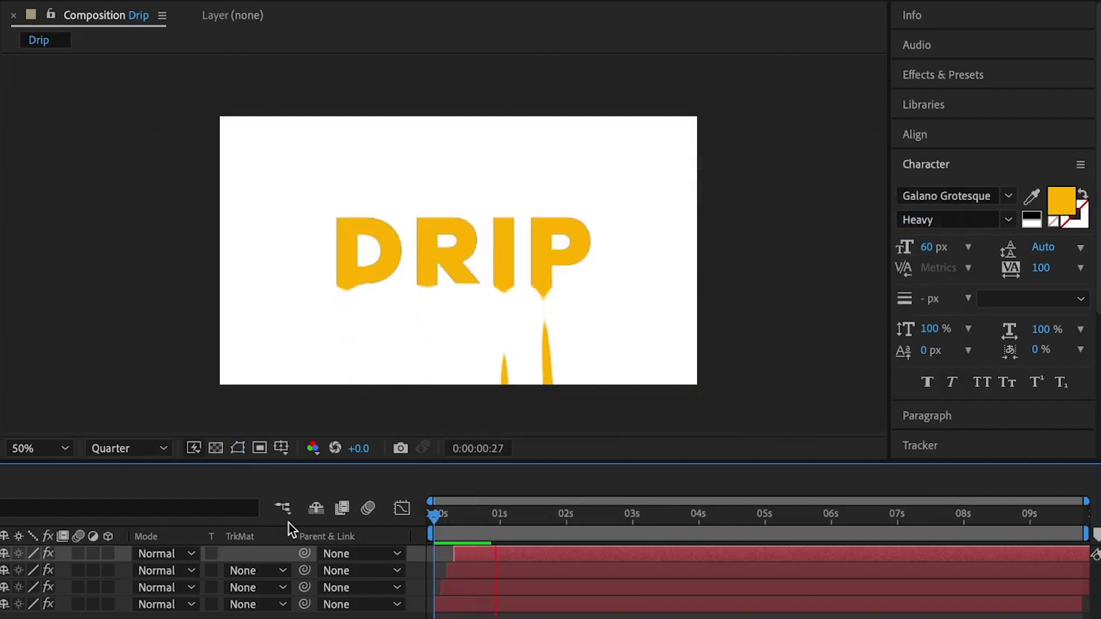
{"action": "left_click", "coordinate": [439, 516]}
{"action": "left_click_drag", "start_coordinate": [442, 519], "coordinate": [494, 519]}
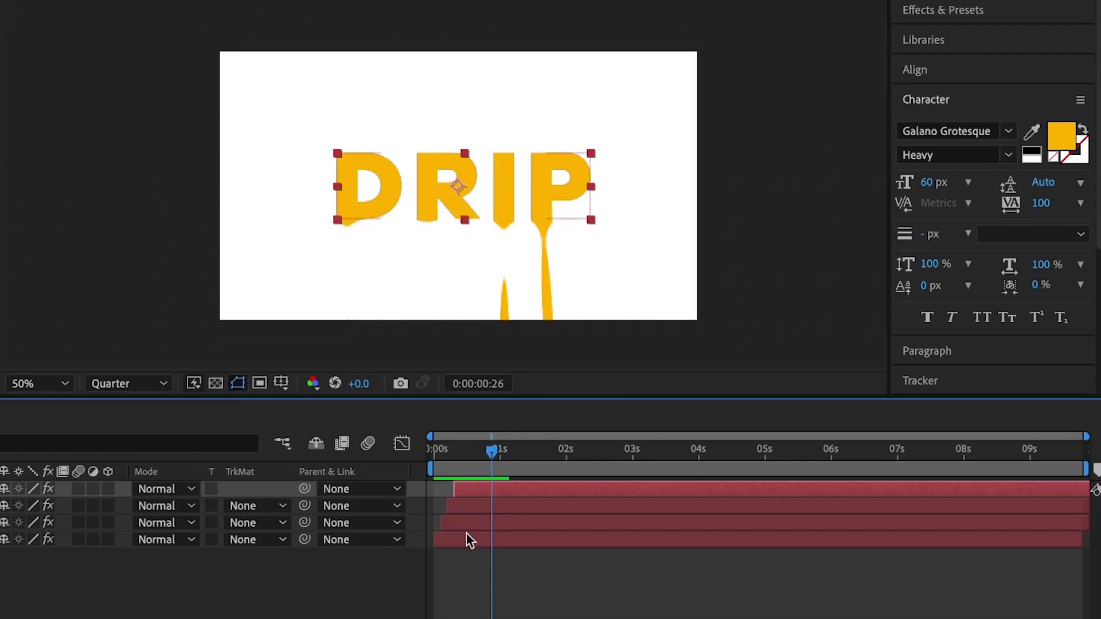
{"action": "left_click", "coordinate": [463, 510], "text": "shift"}
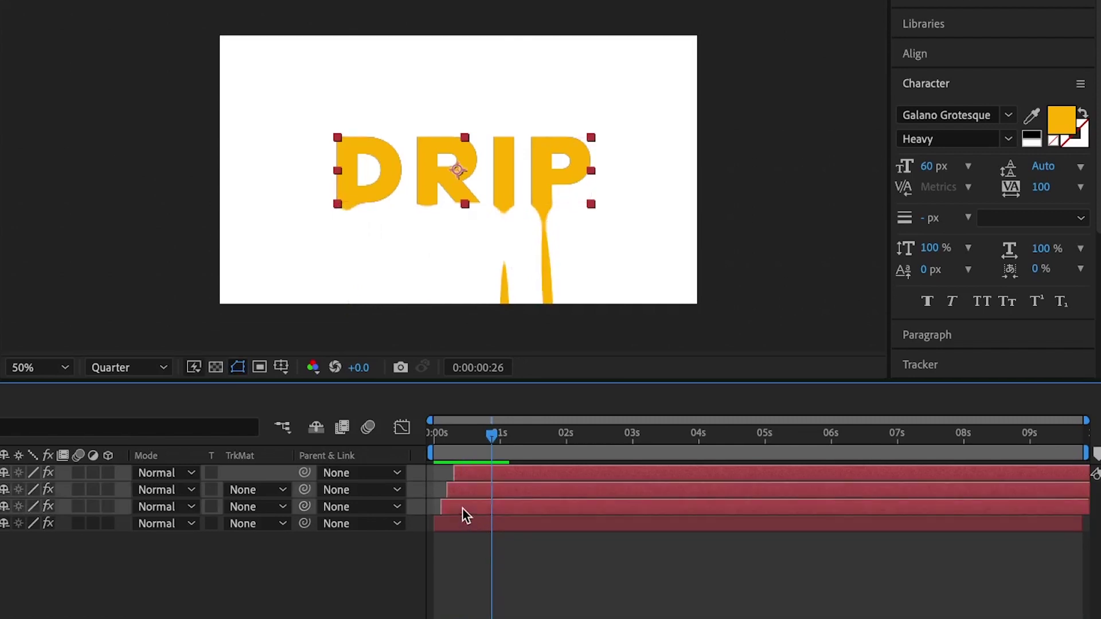
Pre-compose the selected DRIP layers into a composition named 'drip animation'.
{"action": "right_click", "coordinate": [464, 510]}
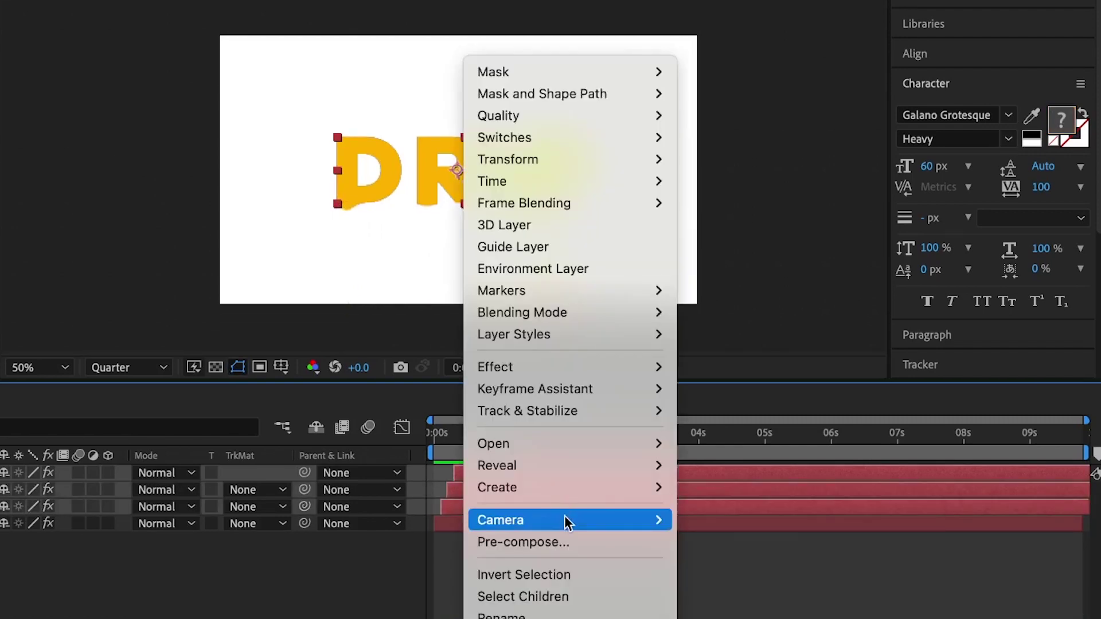
{"action": "left_click", "coordinate": [560, 541]}
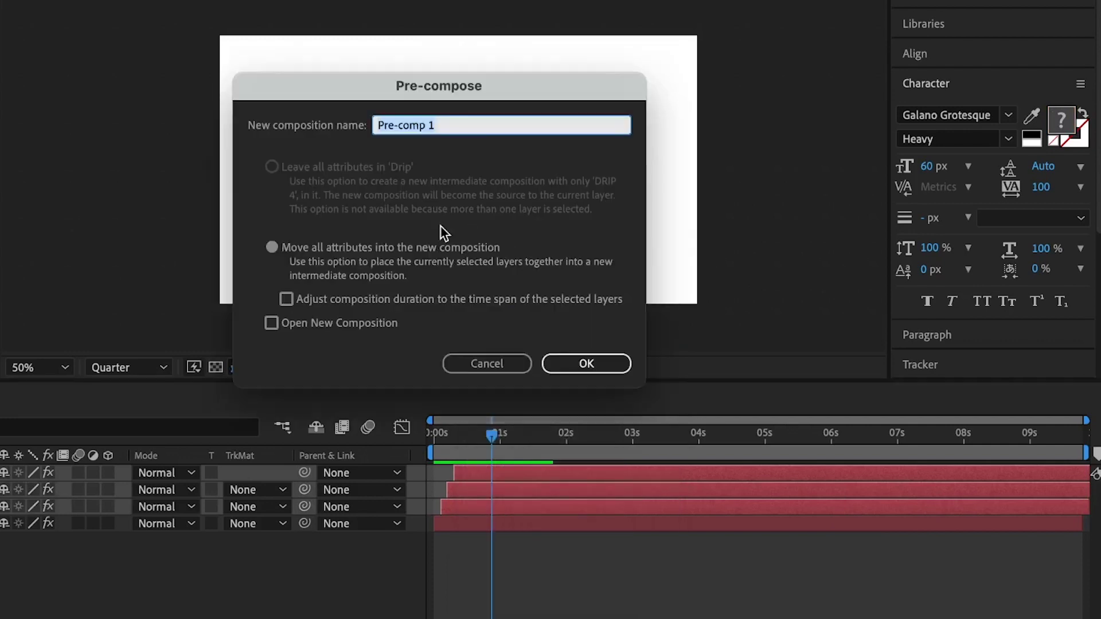
{"action": "type", "text": "drip anim"}
{"action": "type", "text": "ation"}
{"action": "key", "text": "Return"}
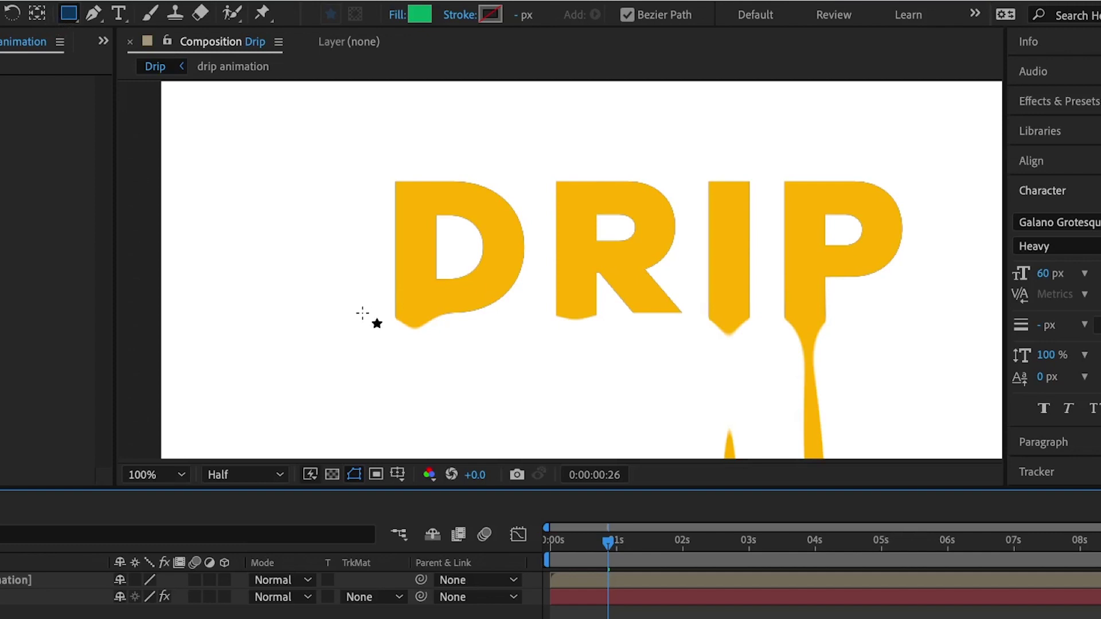
Draw a green rectangle shape covering the area below the letters.
{"action": "mouse_move", "coordinate": [362, 313]}
{"action": "left_mouse_down"}
{"action": "mouse_move", "coordinate": [480, 312]}
{"action": "mouse_move", "coordinate": [904, 364]}
{"action": "mouse_move", "coordinate": [907, 484]}
{"action": "left_mouse_up"}
{"action": "scroll", "coordinate": [848, 389], "scroll_direction": "down", "scroll_amount": 2}
{"action": "scroll", "coordinate": [617, 349], "scroll_direction": "up", "scroll_amount": 2}
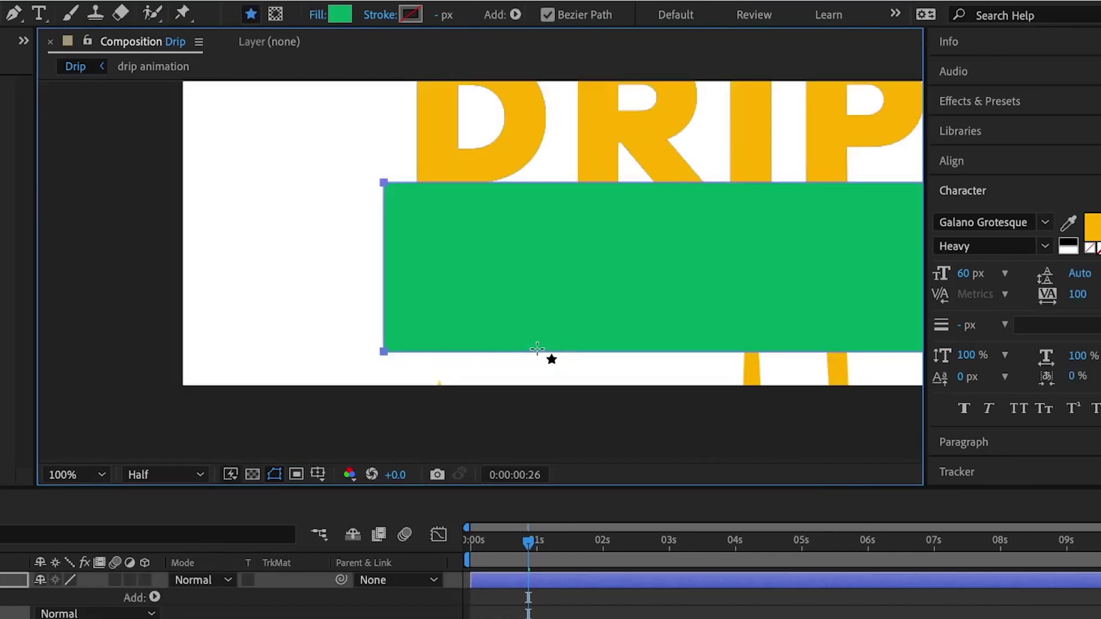
{"action": "scroll", "coordinate": [537, 349], "scroll_direction": "down", "scroll_amount": 2}
{"action": "key", "text": "g"}
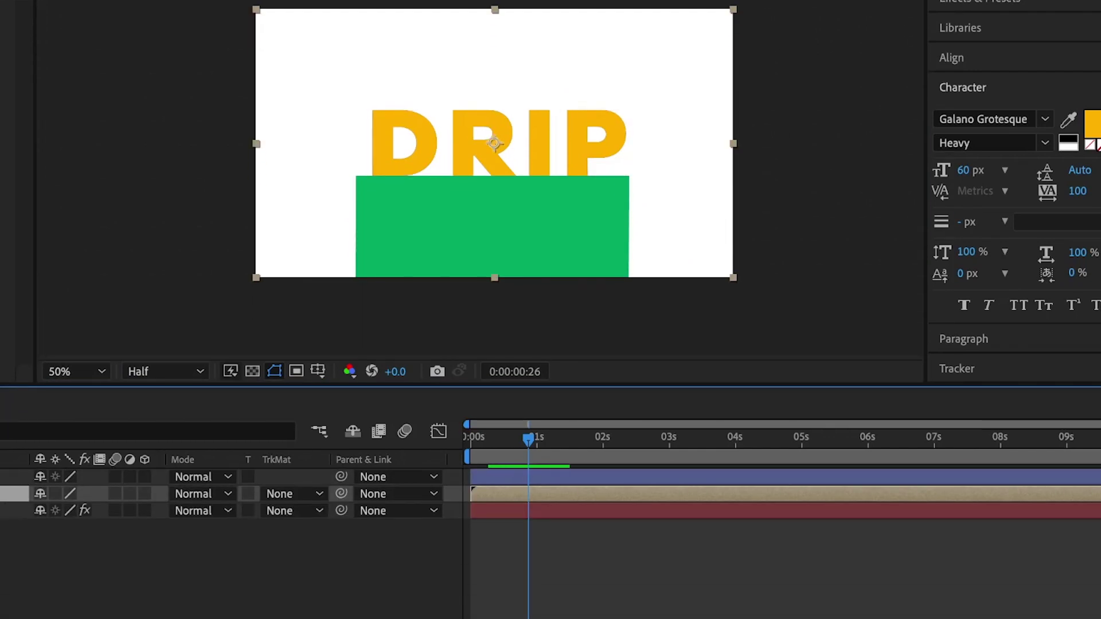
Set the drip animation's track matte to Alpha Matte "Shape Layer 1" and return to frame 0.
{"action": "left_click", "coordinate": [305, 494]}
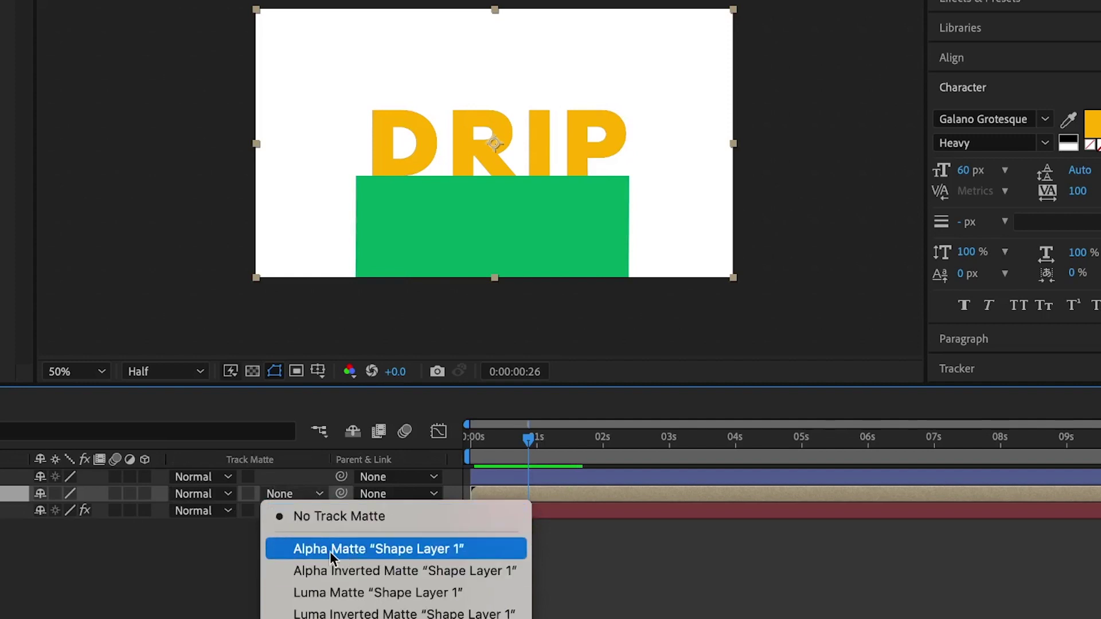
{"action": "left_click", "coordinate": [350, 549]}
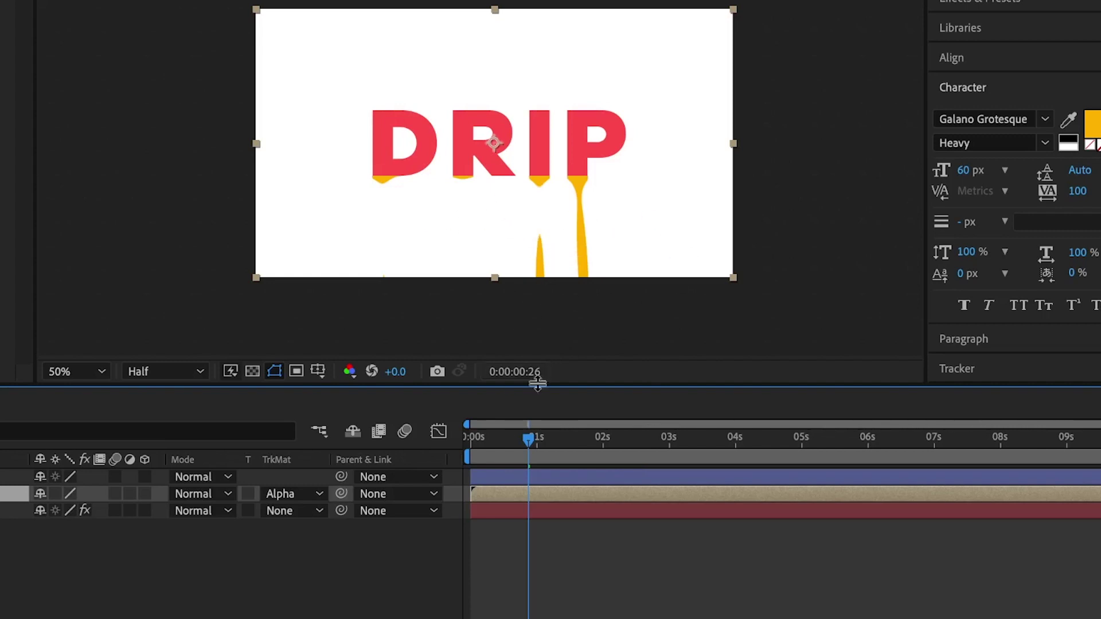
{"action": "left_click_drag", "start_coordinate": [488, 442], "coordinate": [253, 442]}
{"action": "key", "text": "ctrl+shift+h"}
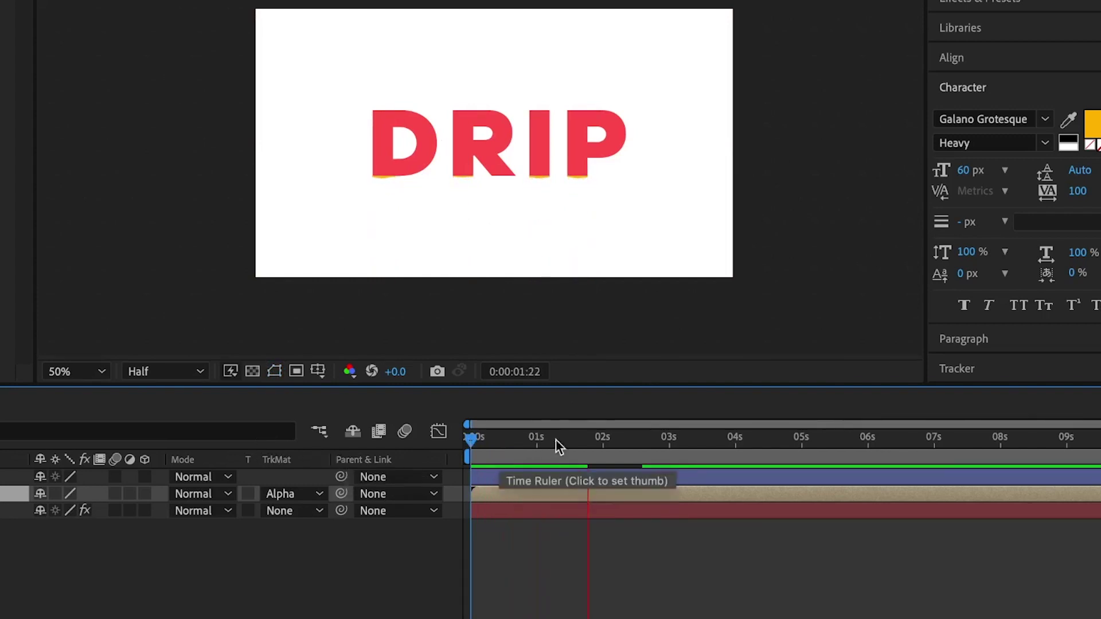
Select the red DRIP text layer, preview the drips, and move to 3 seconds.
{"action": "left_click", "coordinate": [512, 456]}
{"action": "left_click", "coordinate": [568, 515]}
{"action": "key", "text": "space"}
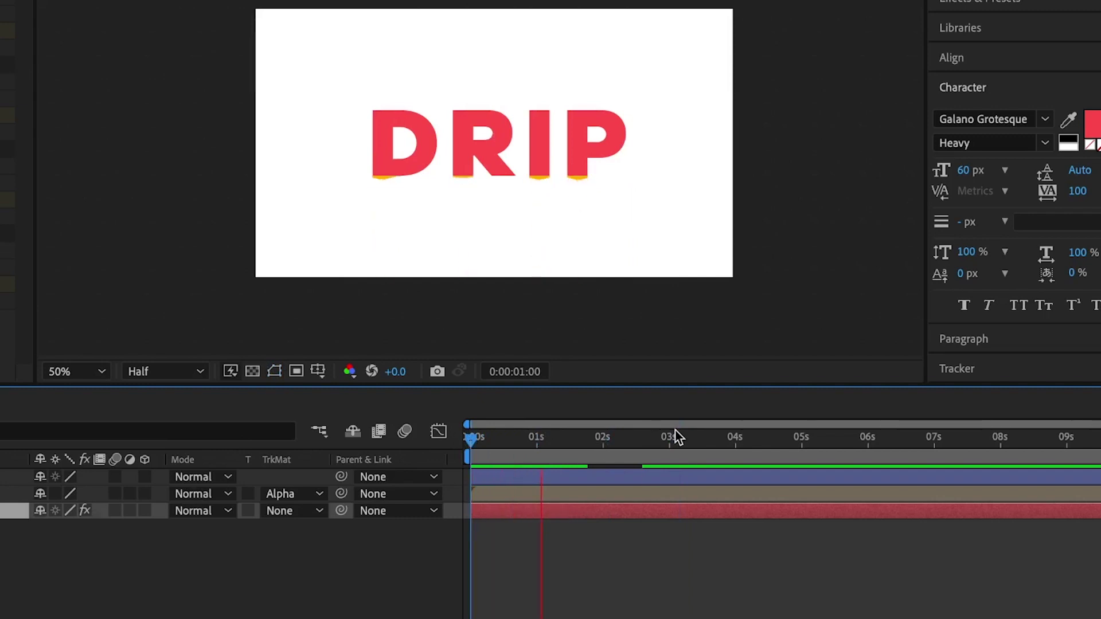
{"action": "key", "text": "space"}
{"action": "key", "text": "g"}
{"action": "scroll", "coordinate": [507, 185], "scroll_direction": "up", "scroll_amount": 2}
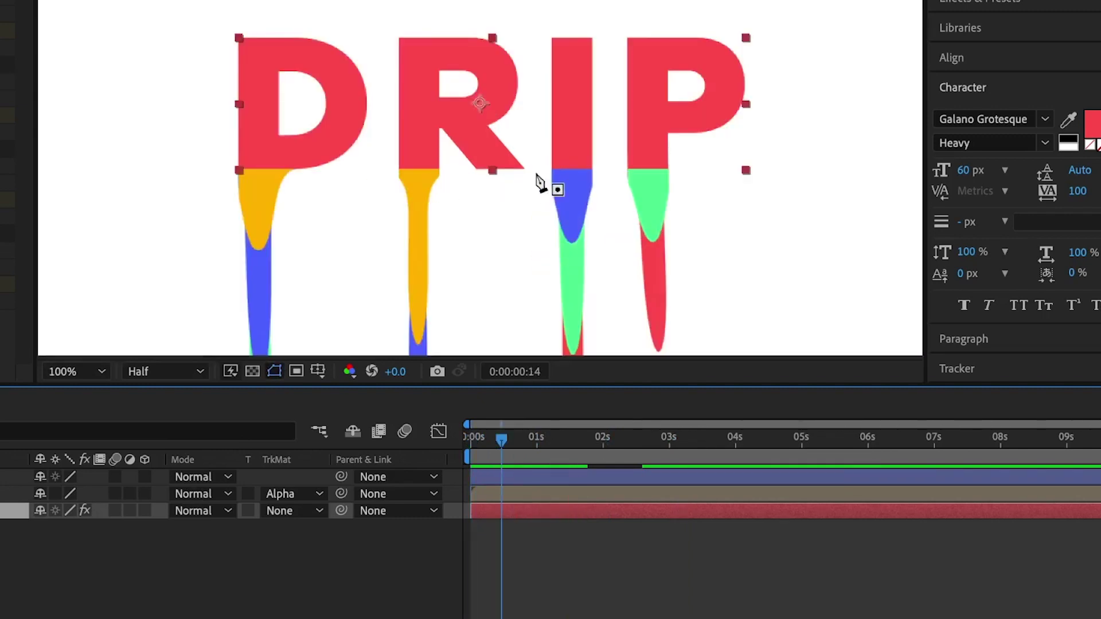
{"action": "left_click", "coordinate": [672, 441]}
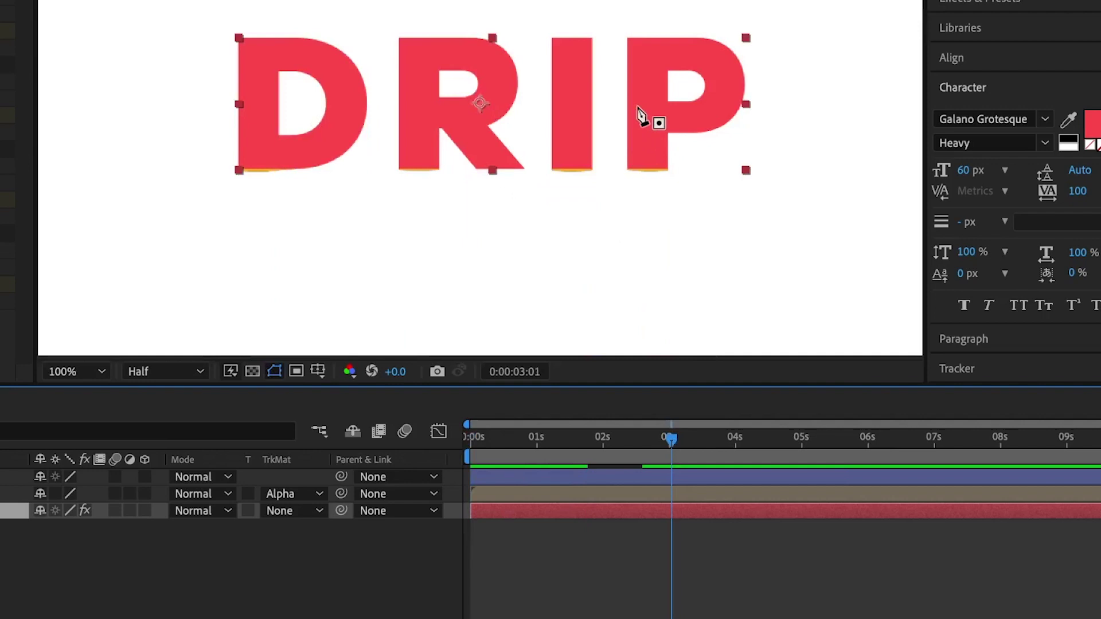
Fill the DRIP text with yellow FFB100 and return to the first frame.
{"action": "left_click", "coordinate": [1094, 139]}
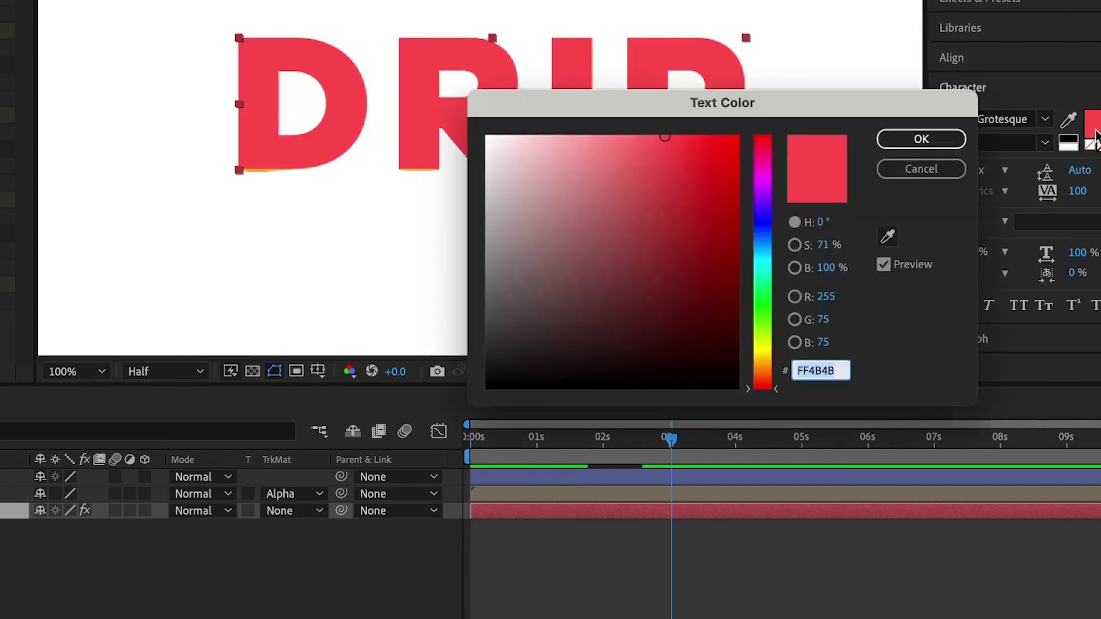
{"action": "type", "text": "FFB100"}
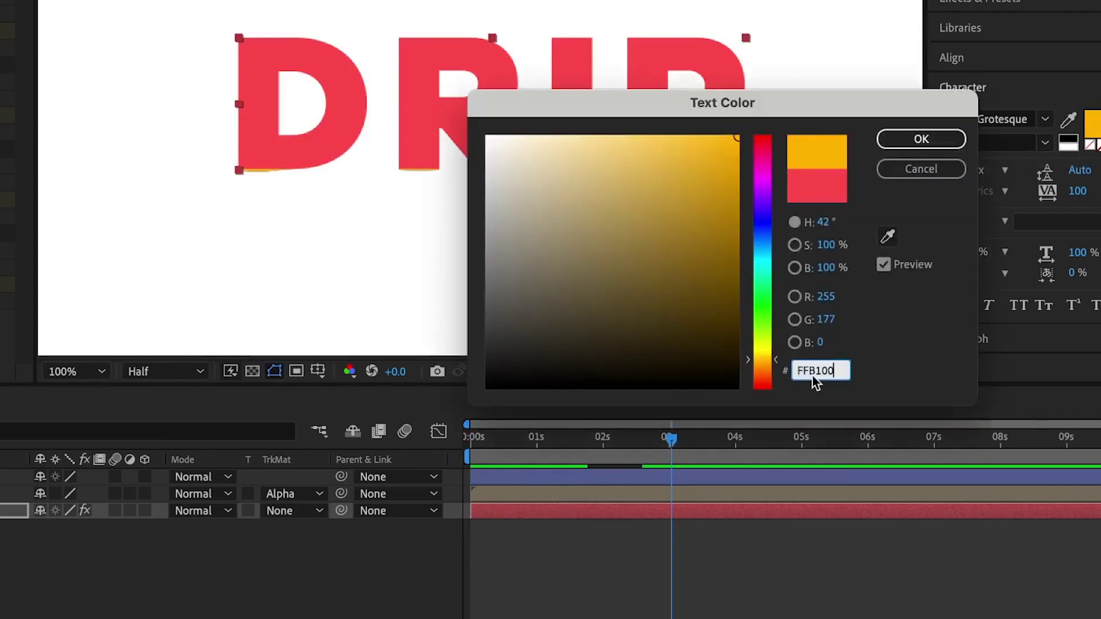
{"action": "left_click", "coordinate": [920, 142]}
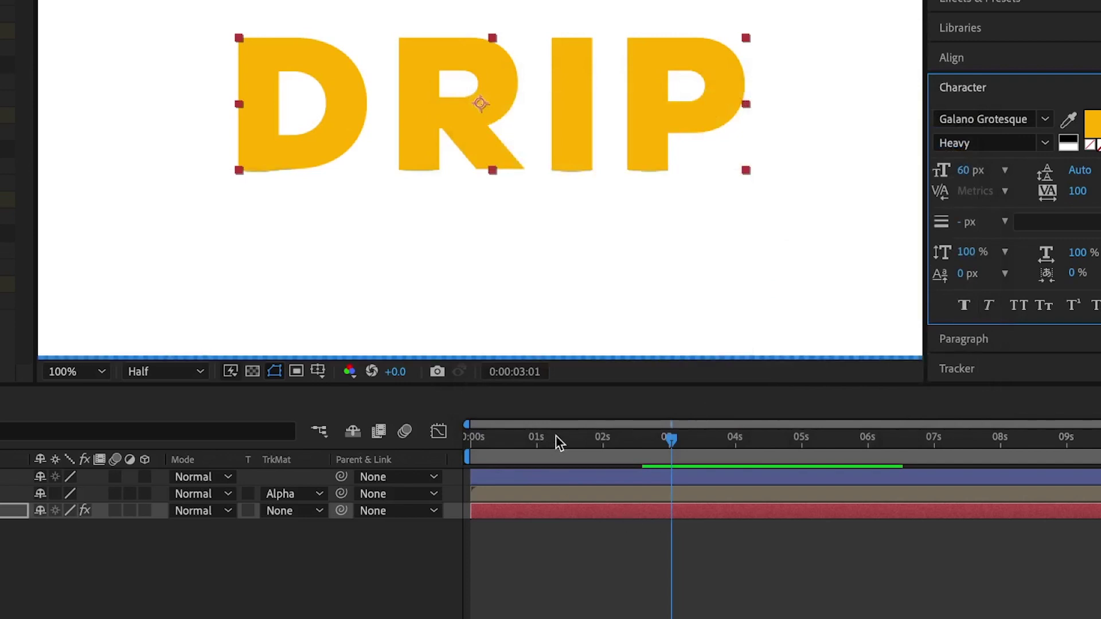
{"action": "left_click", "coordinate": [480, 441]}
{"action": "scroll", "coordinate": [391, 278], "scroll_direction": "down", "scroll_amount": 2}
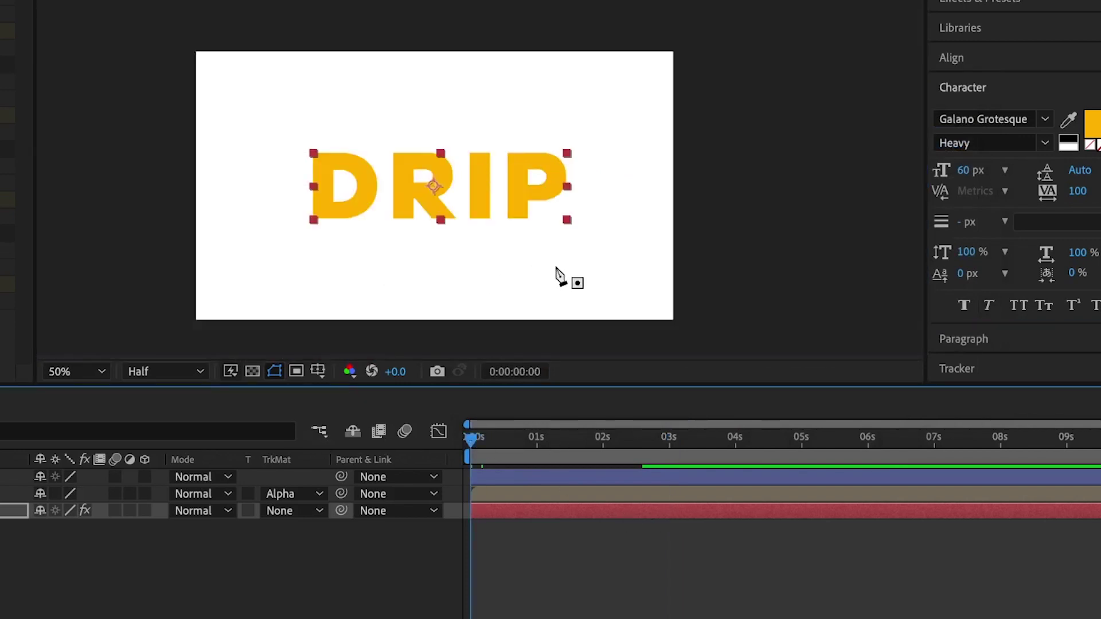
{"action": "key", "text": "space"}
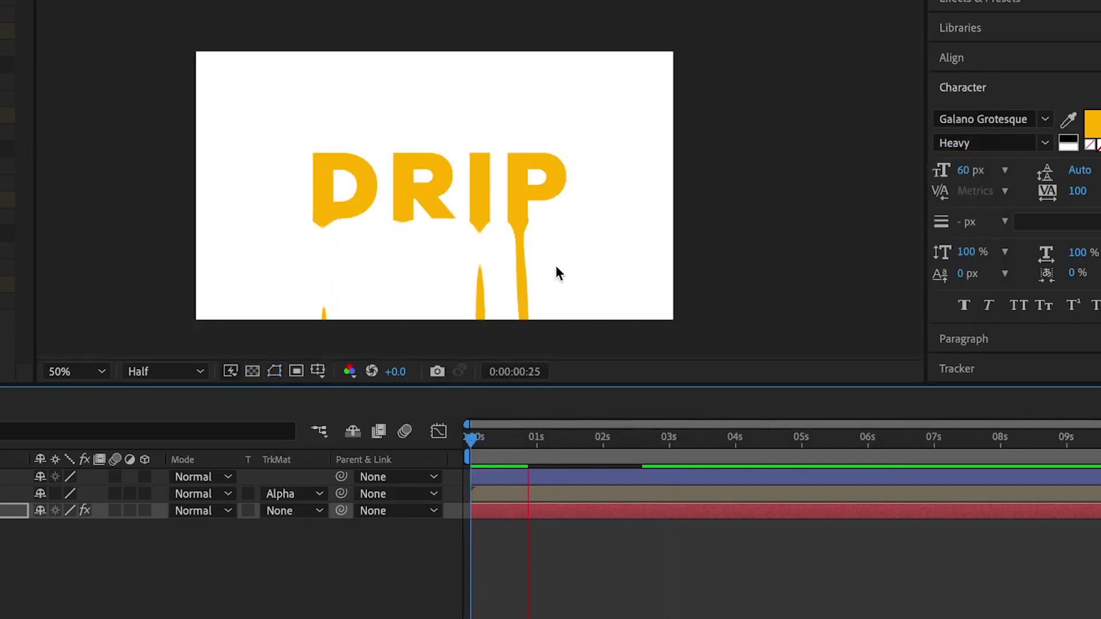